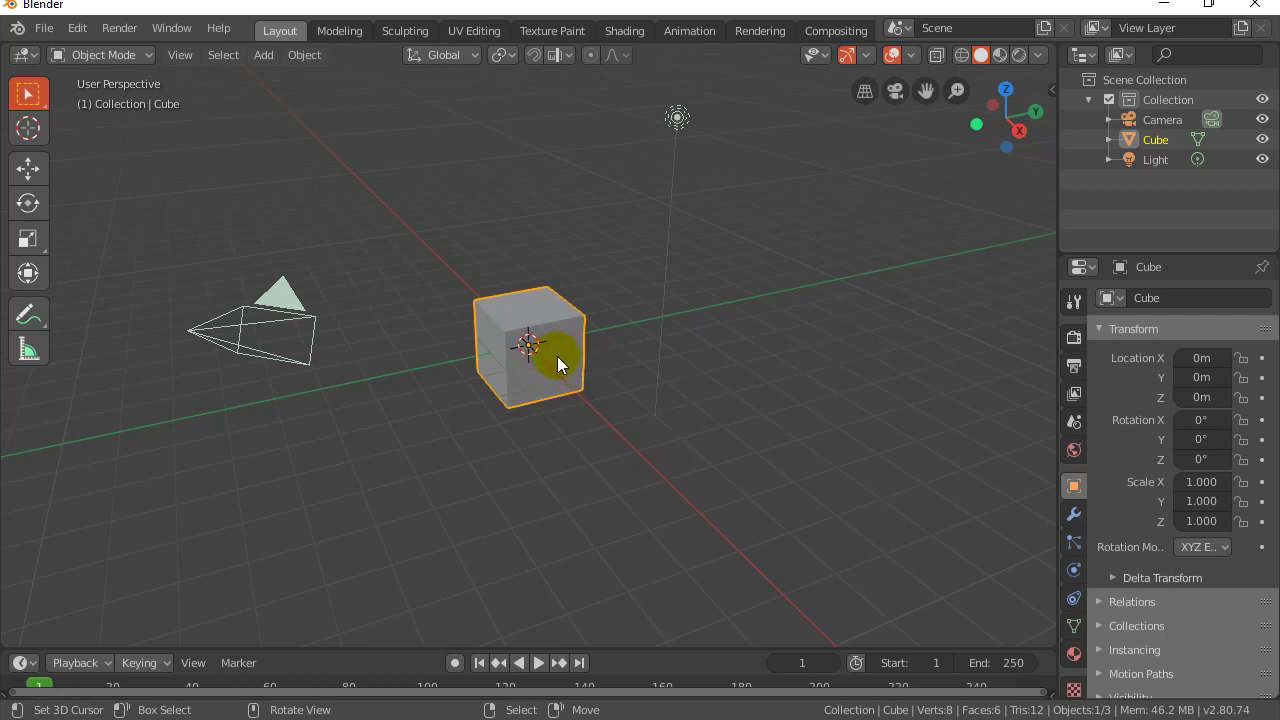
- Scale the cube uniformly to 0.329, then stretch it along X to 7.191 into a bar
key(s)
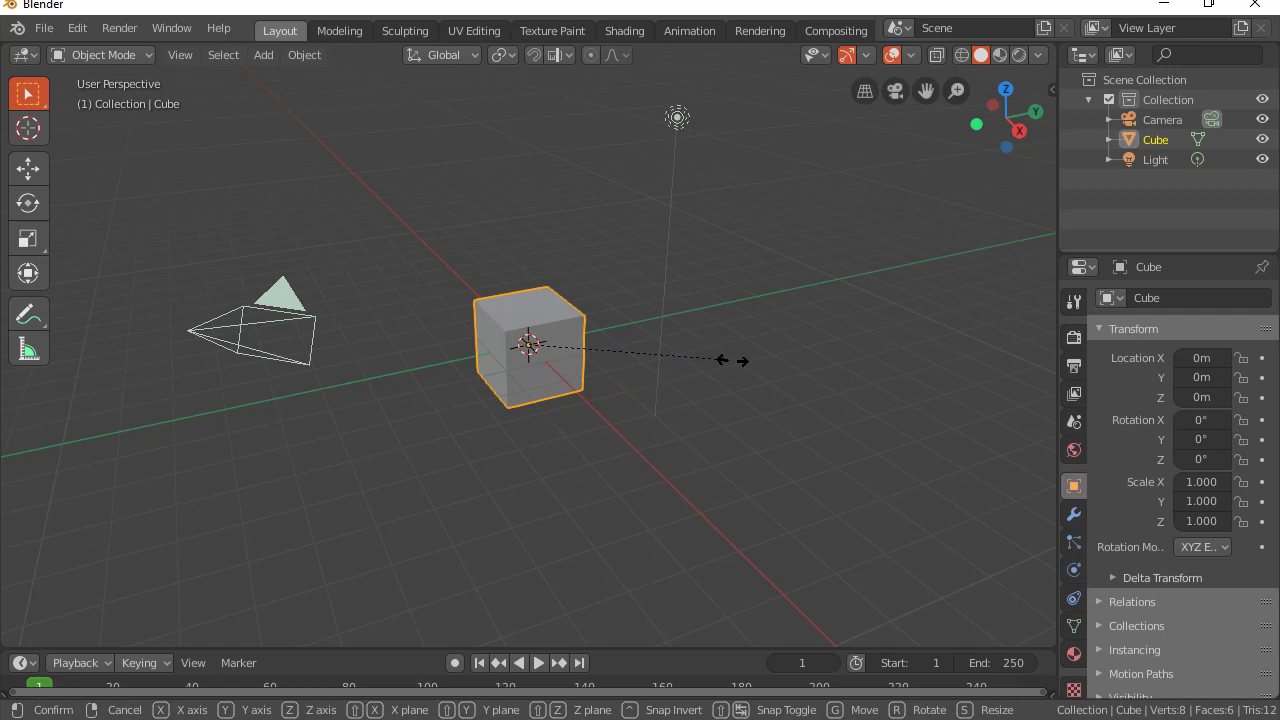
click(596, 355)
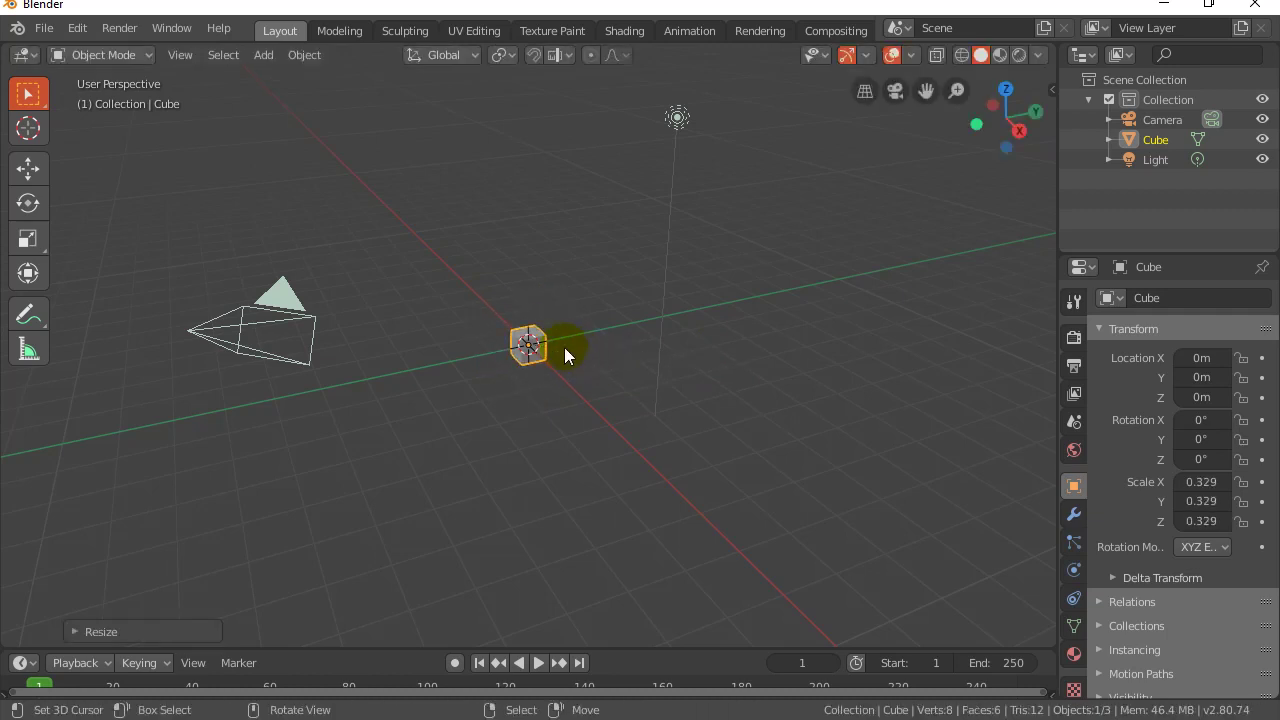
key(s)
key(x)
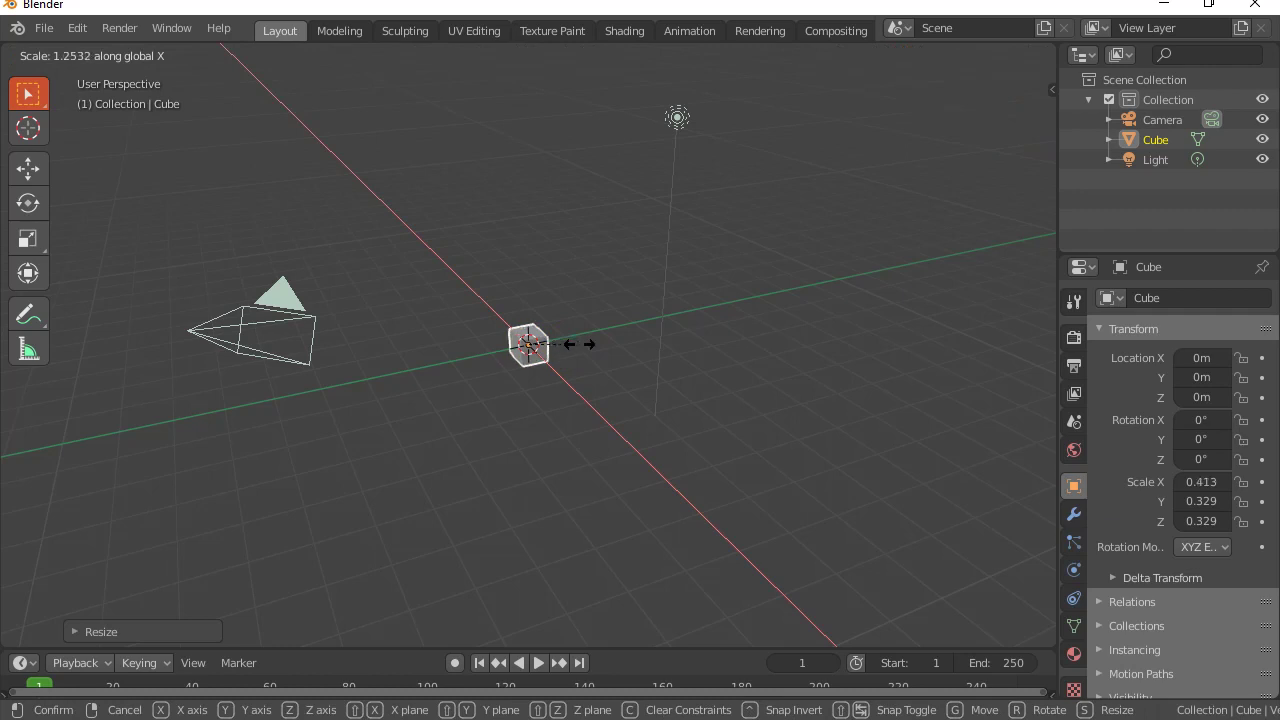
click(995, 405)
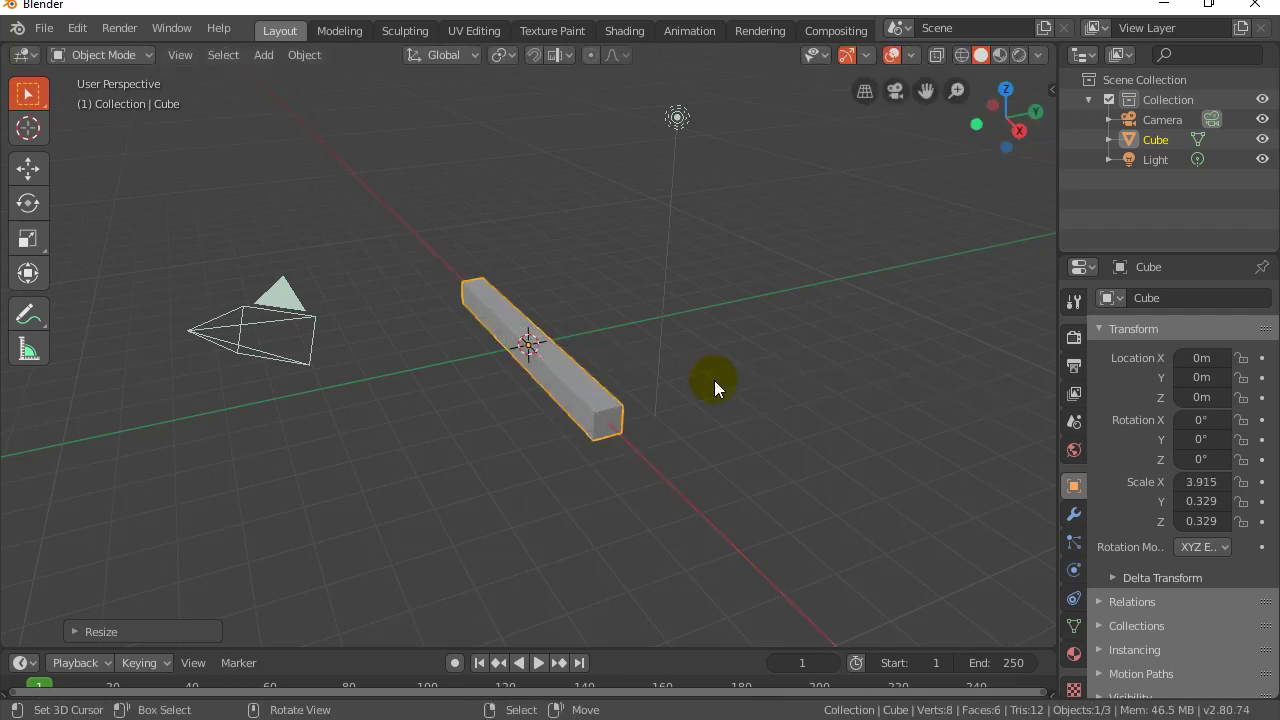
key(s)
key(x)
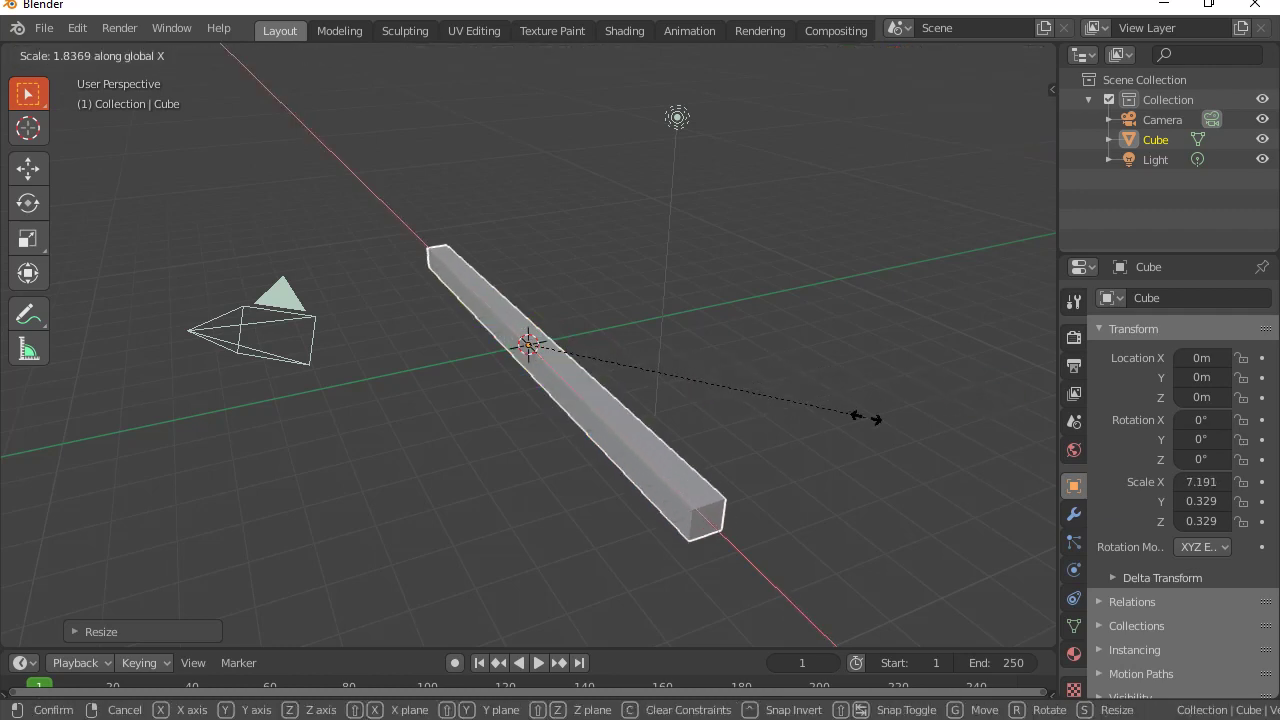
click(866, 418)
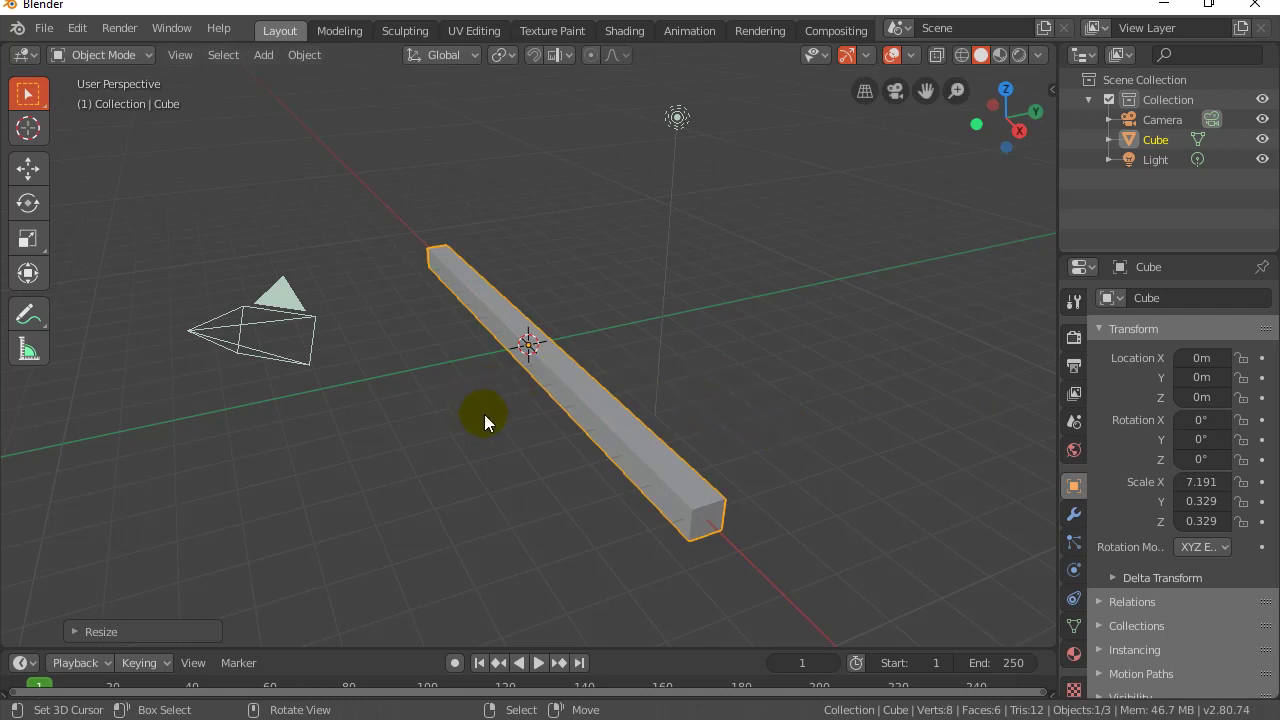
- In Edit Mode, add one loop cut around the bar's middle with the Loop Cut tool
key(Tab)
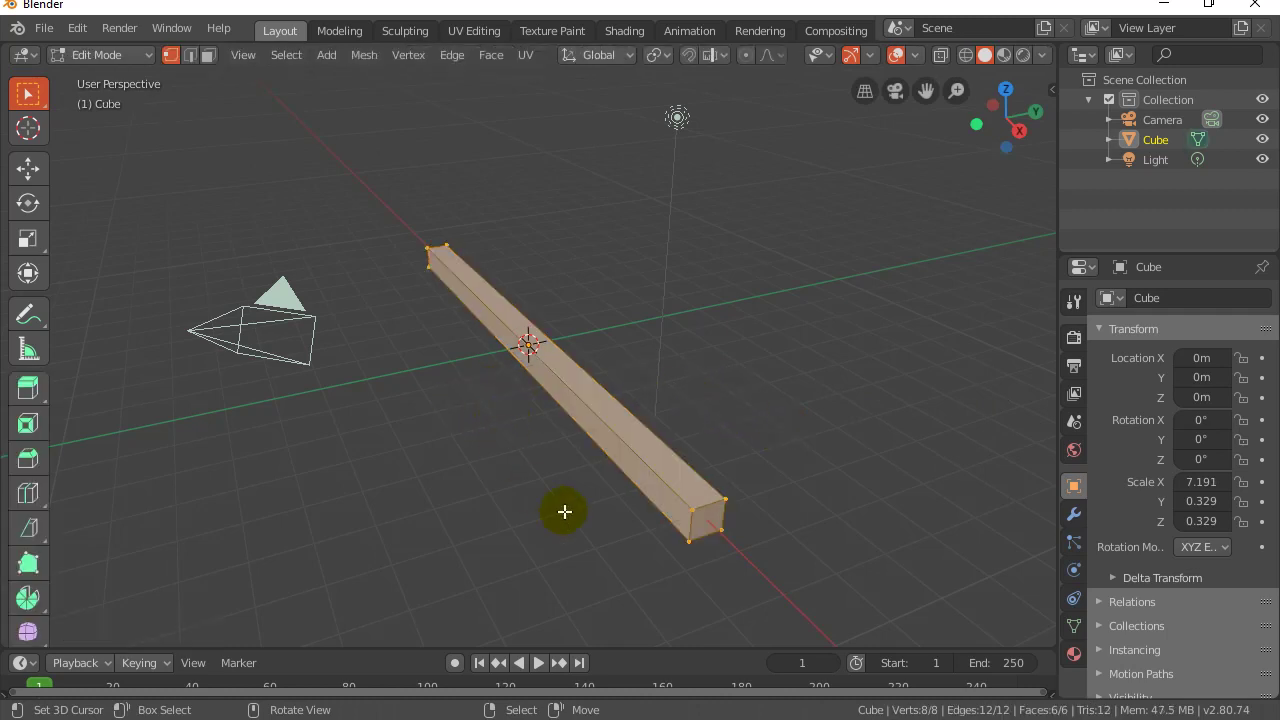
middle_drag(580, 520, 549, 514)
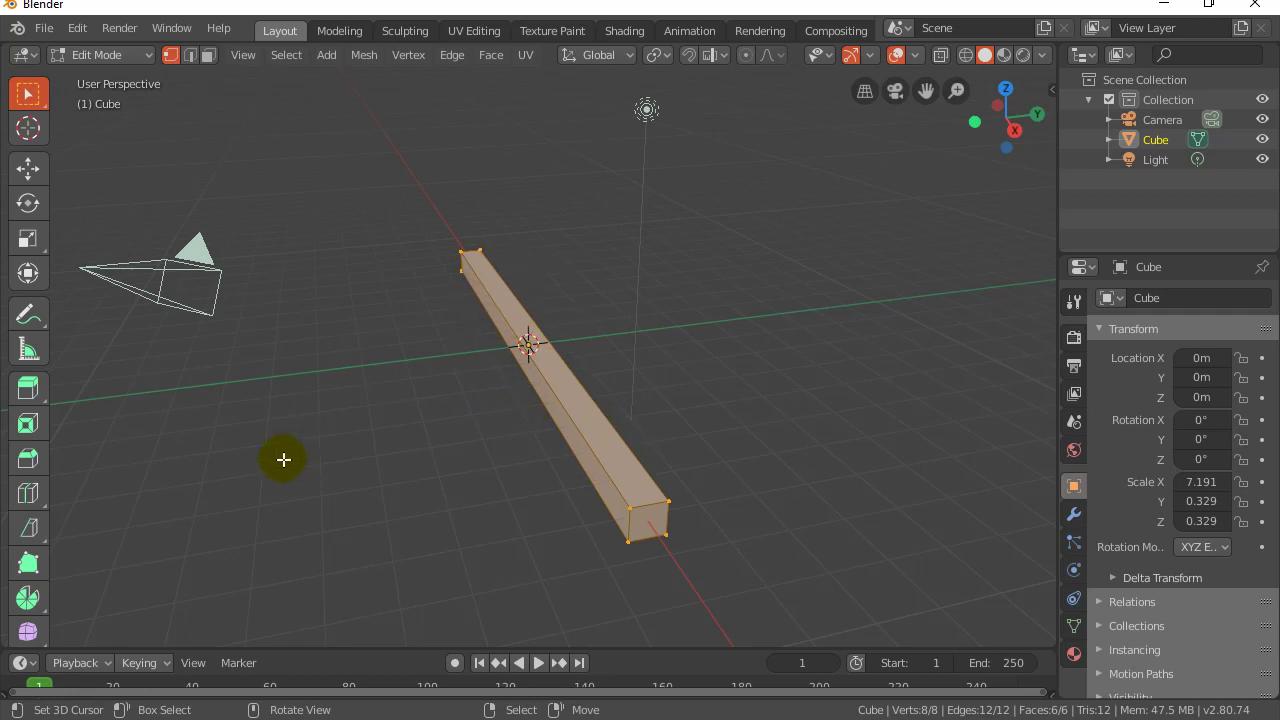
click(28, 500)
drag(26, 494, 96, 495)
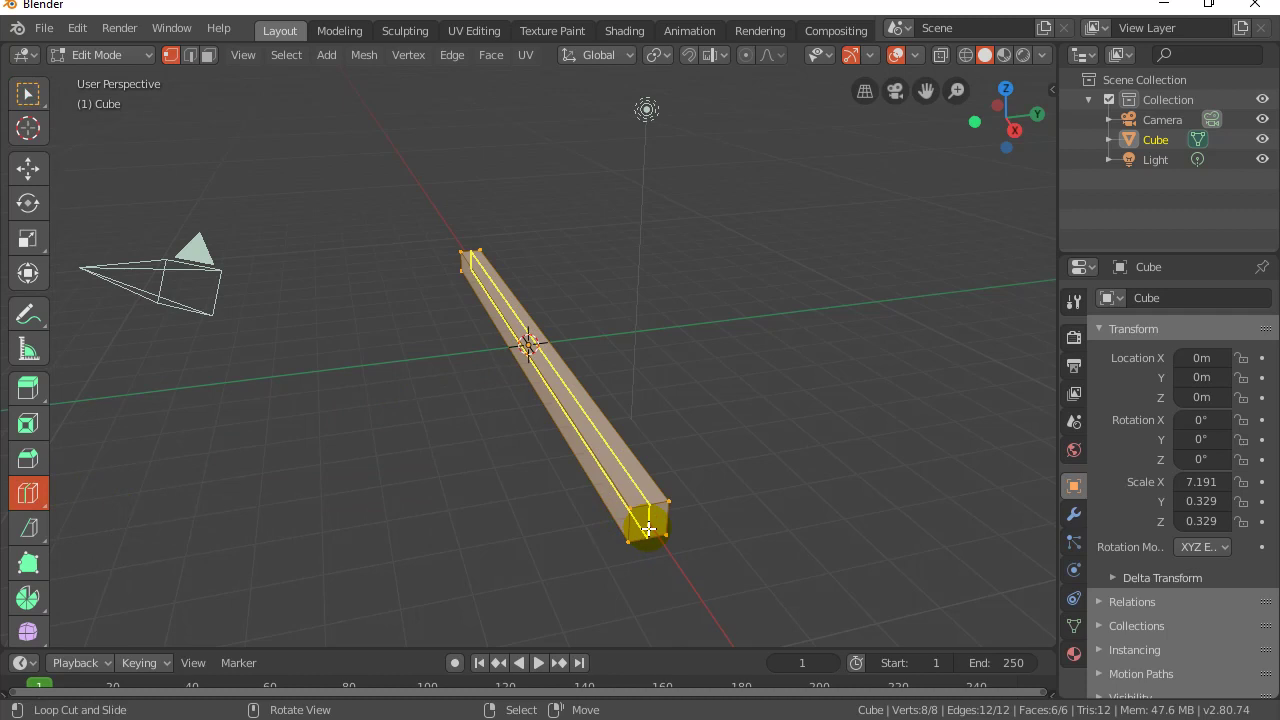
click(527, 345)
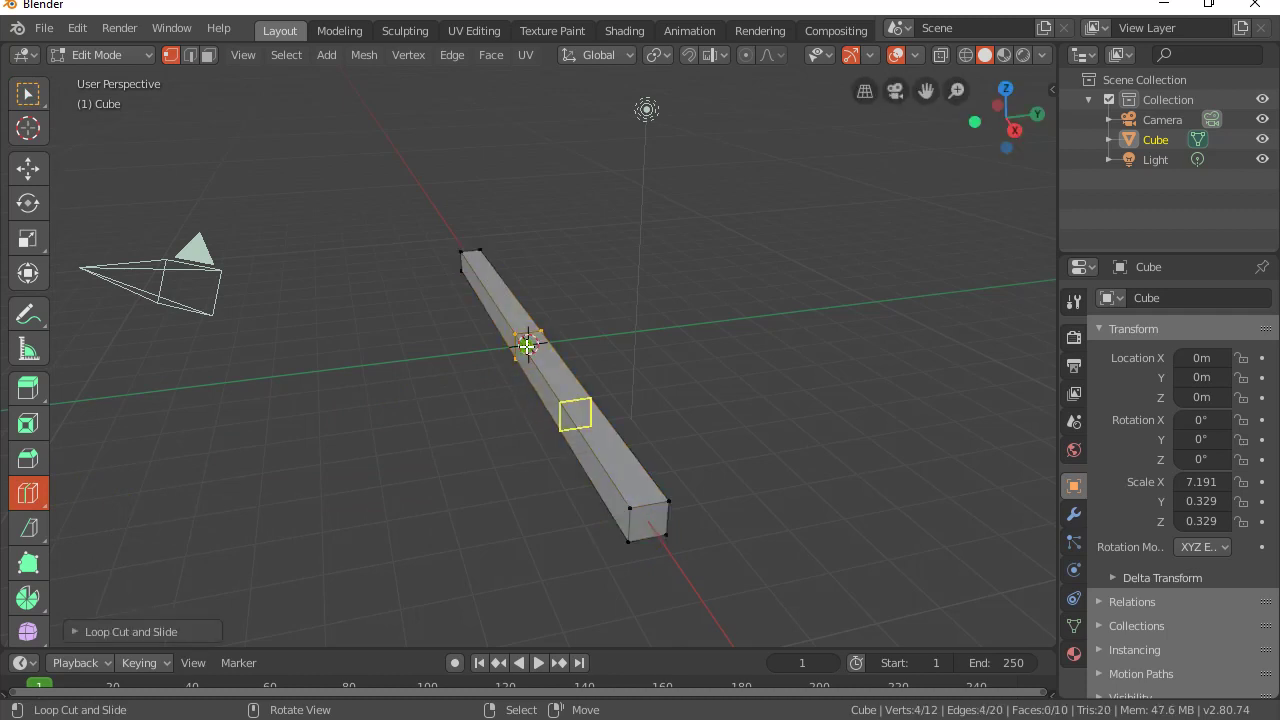
- Raise the loop cut count to 40, deselect the mesh, and return to Object Mode
click(73, 632)
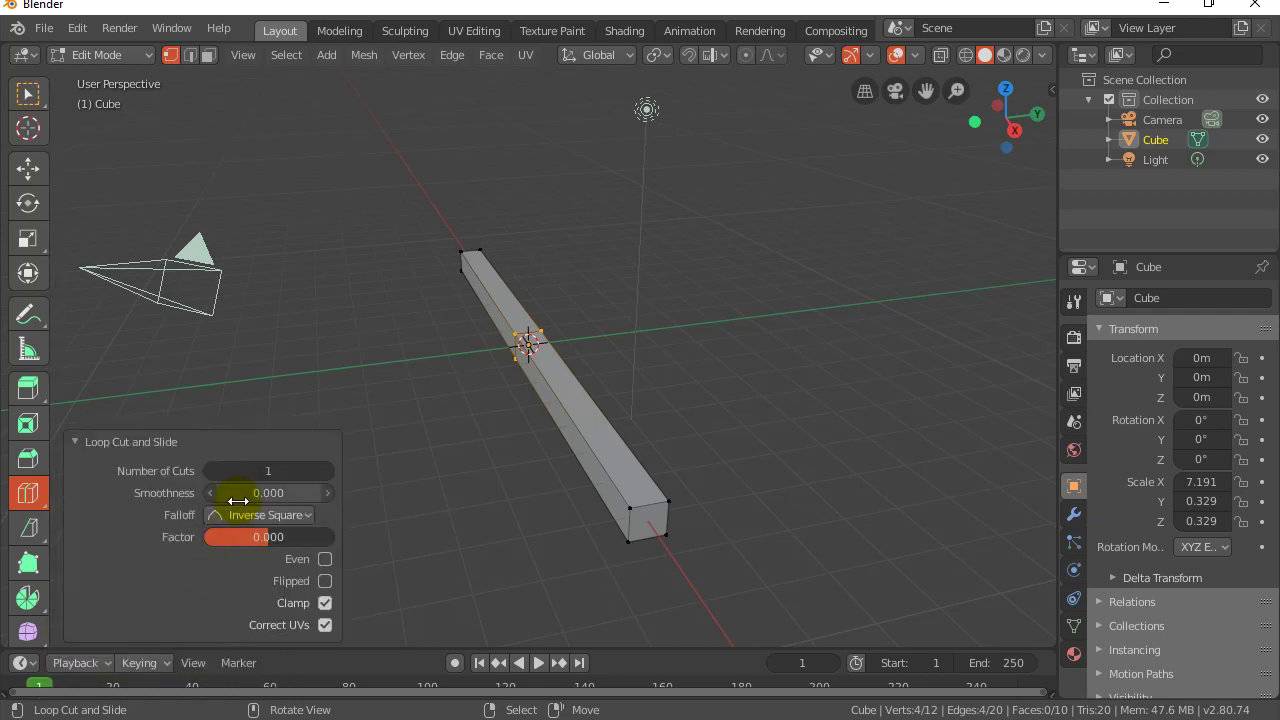
drag(246, 479, 337, 486)
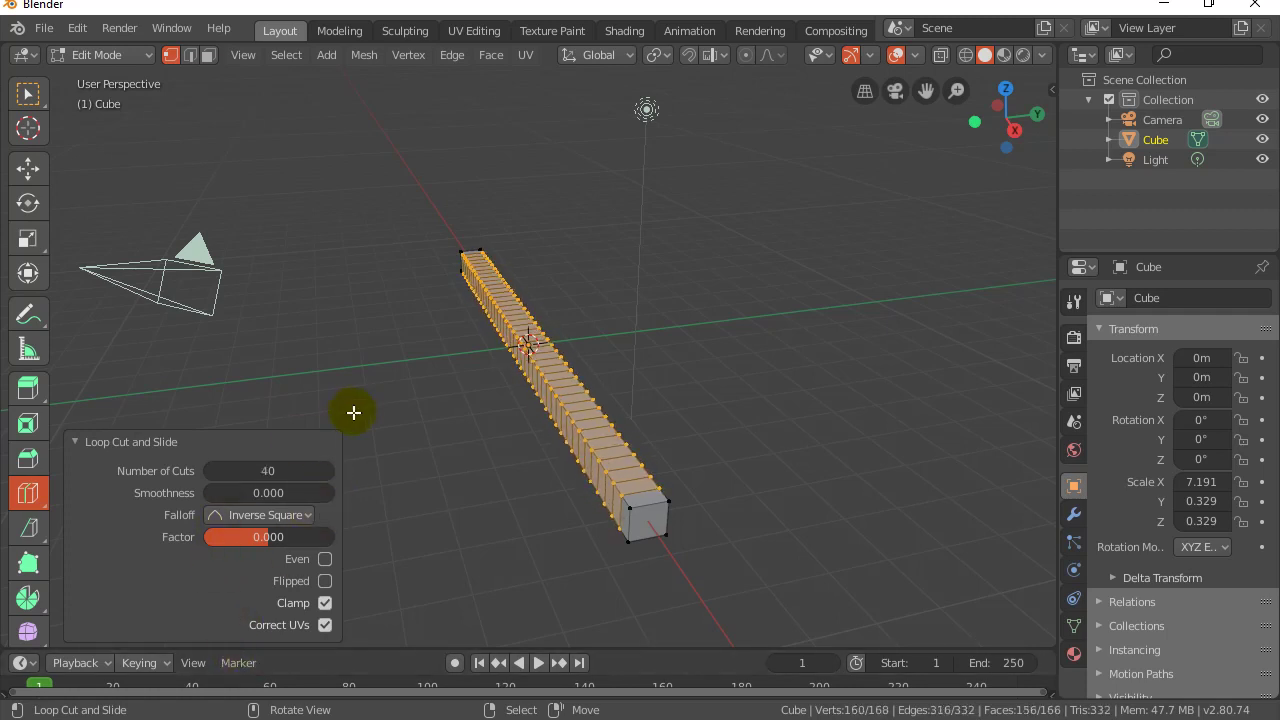
click(458, 401)
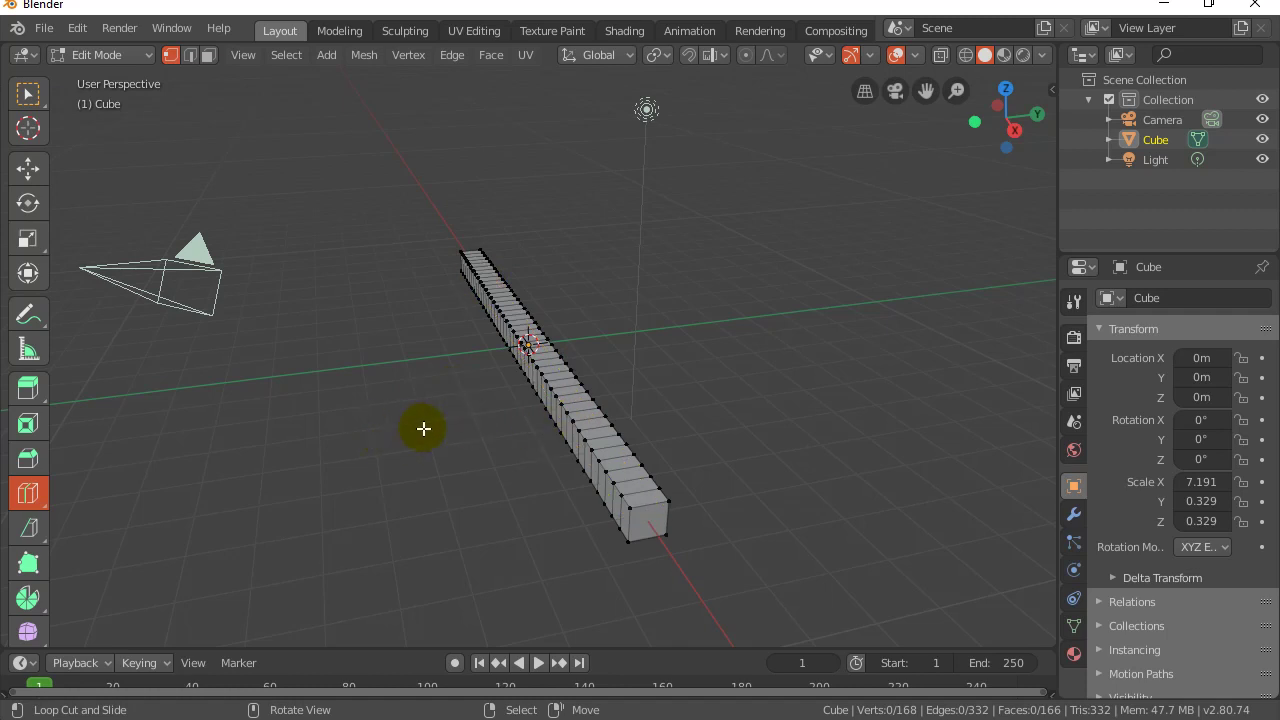
key(Tab)
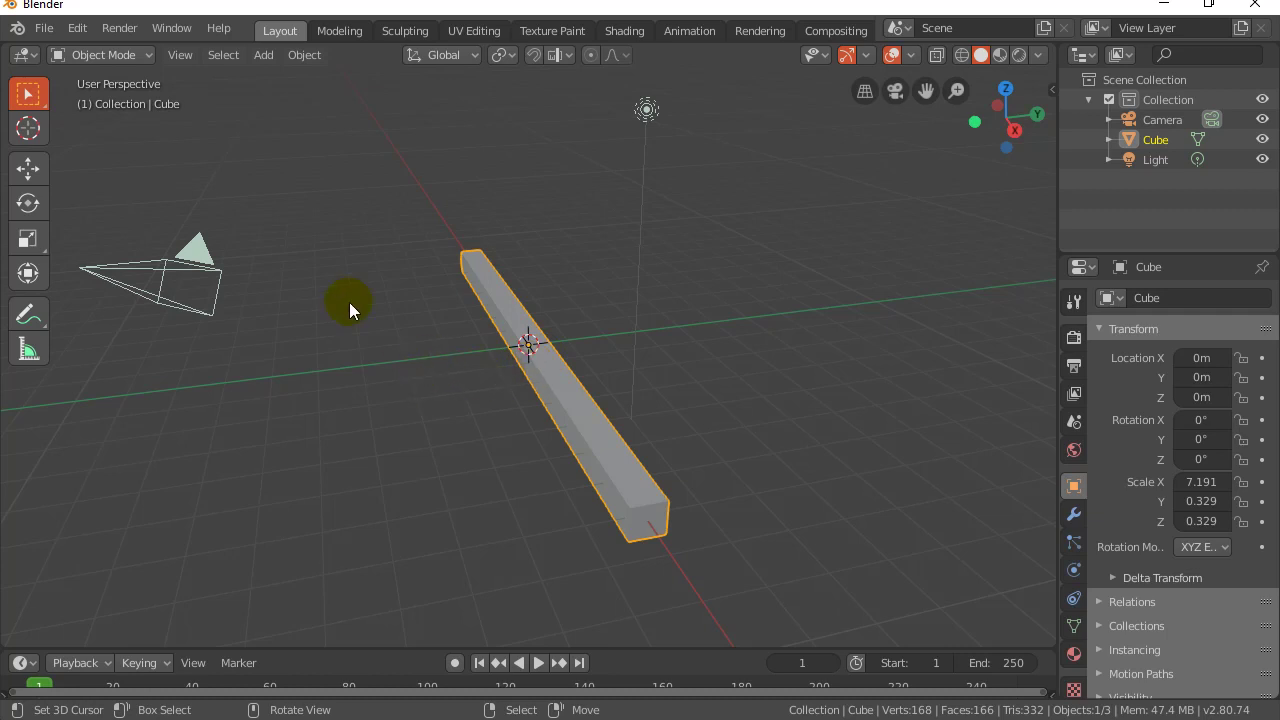
- Add a Plain Axes empty at the world origin via Add > Empty
click(261, 54)
mouse_move(283, 76)
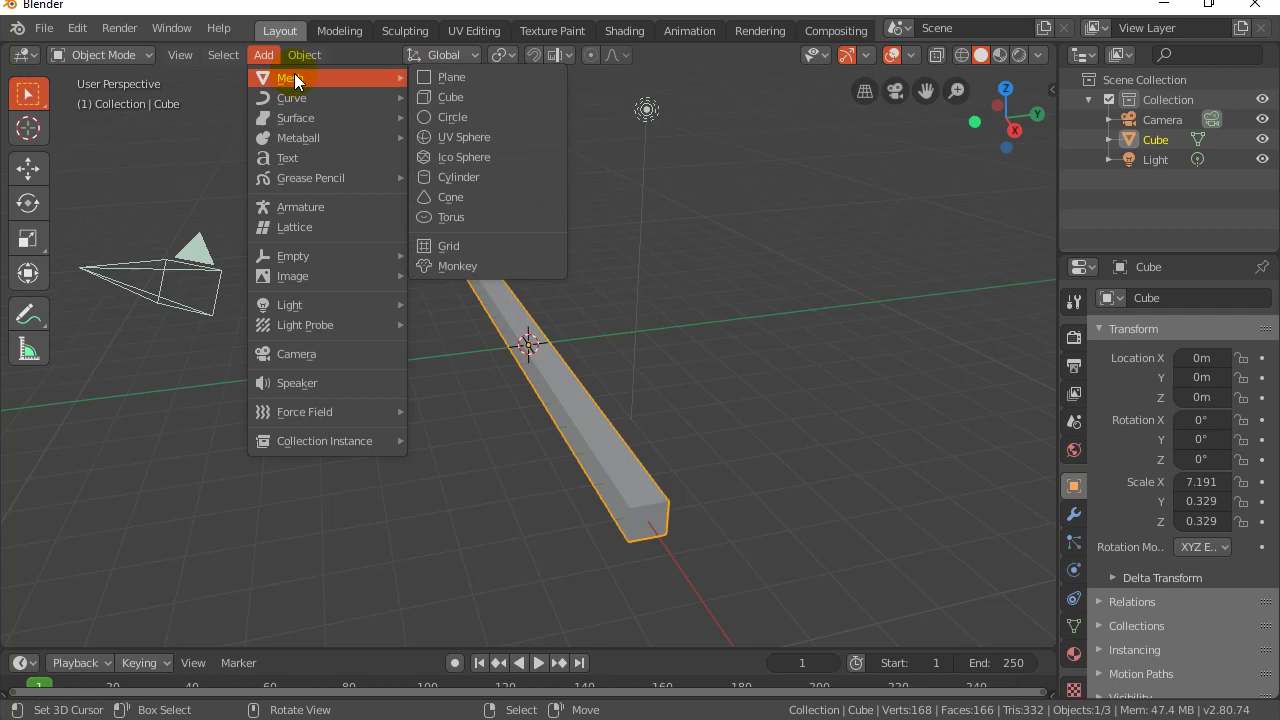
mouse_move(287, 258)
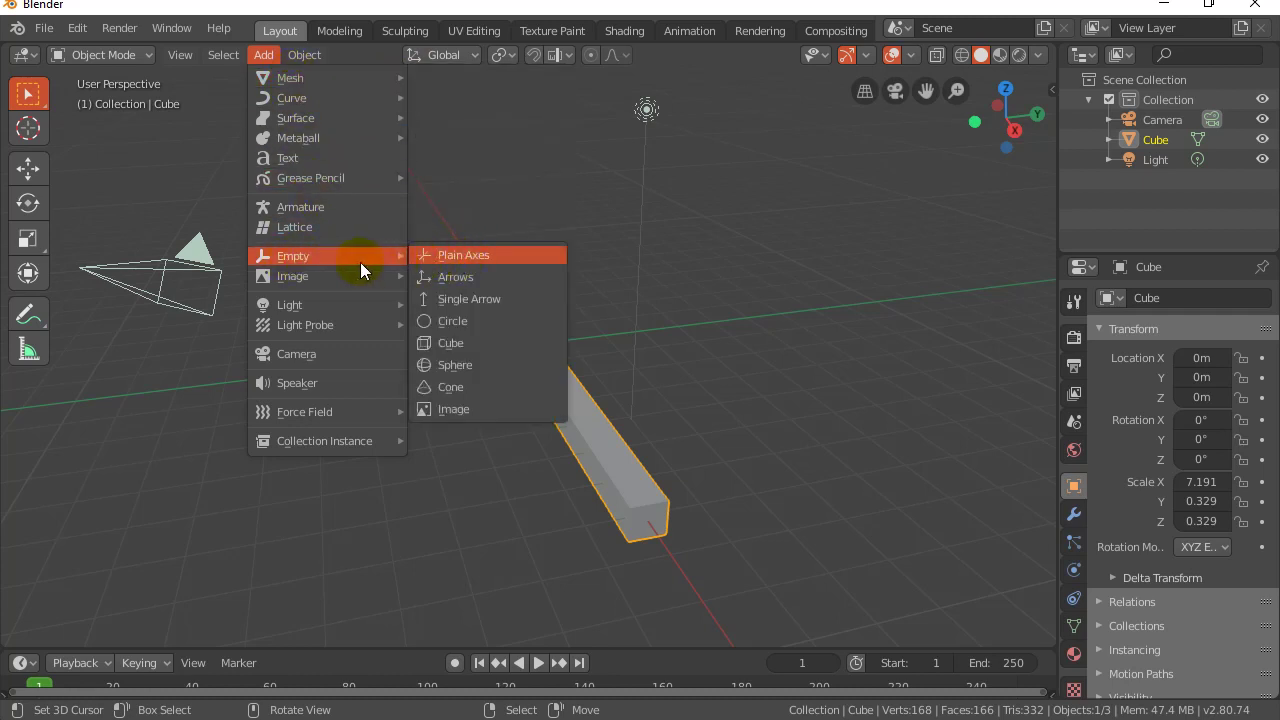
click(455, 258)
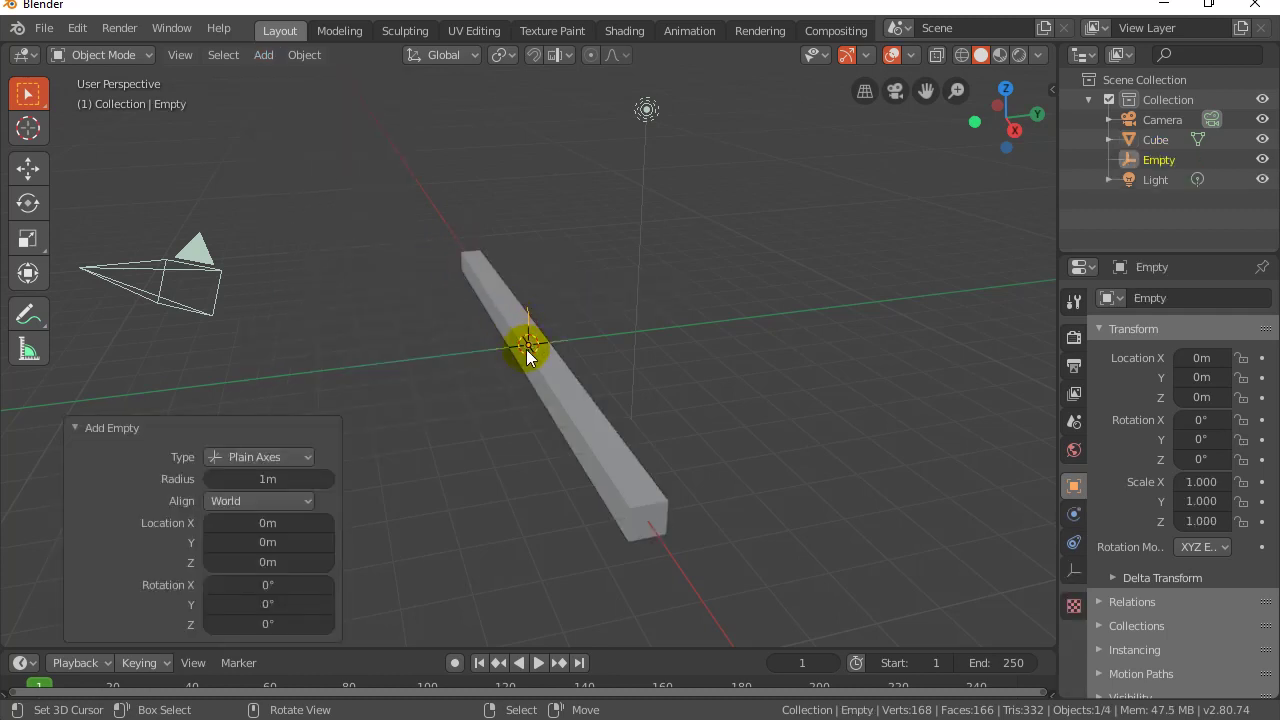
- Enable the Move gizmo and place the Empty at 2.38 m along Y, resetting once with Alt+G
click(866, 55)
click(775, 240)
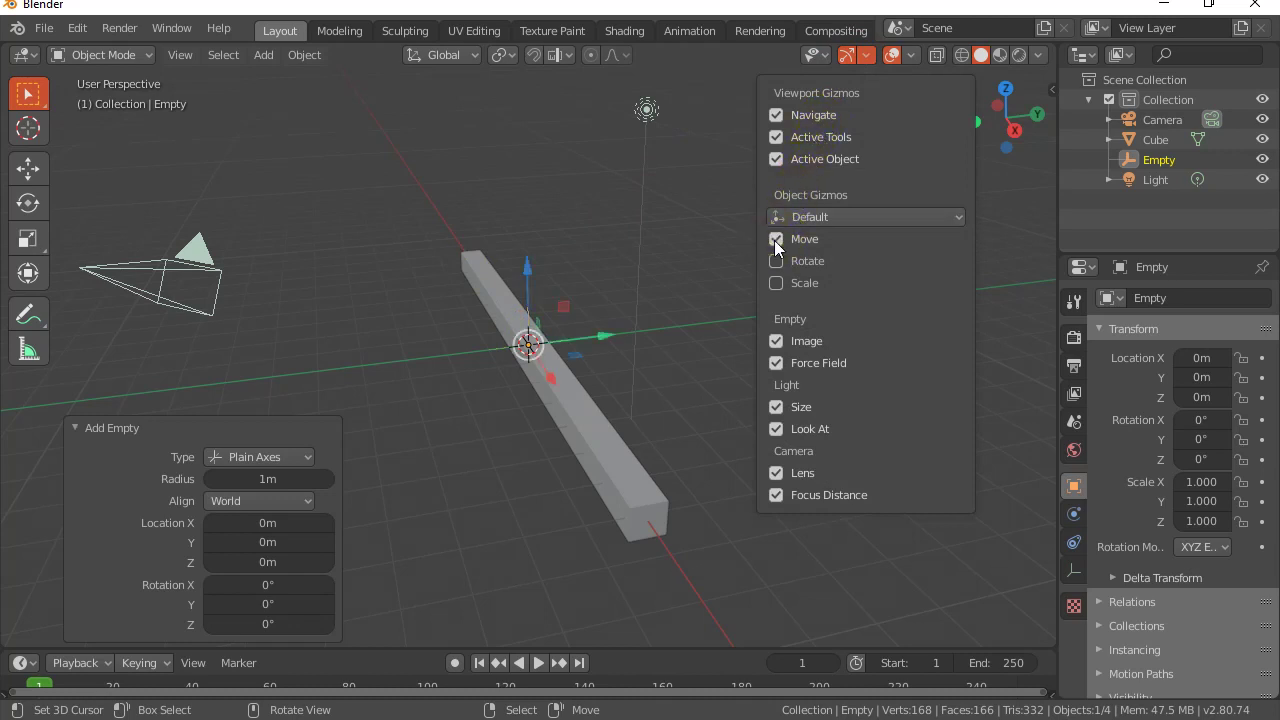
drag(600, 343, 680, 323)
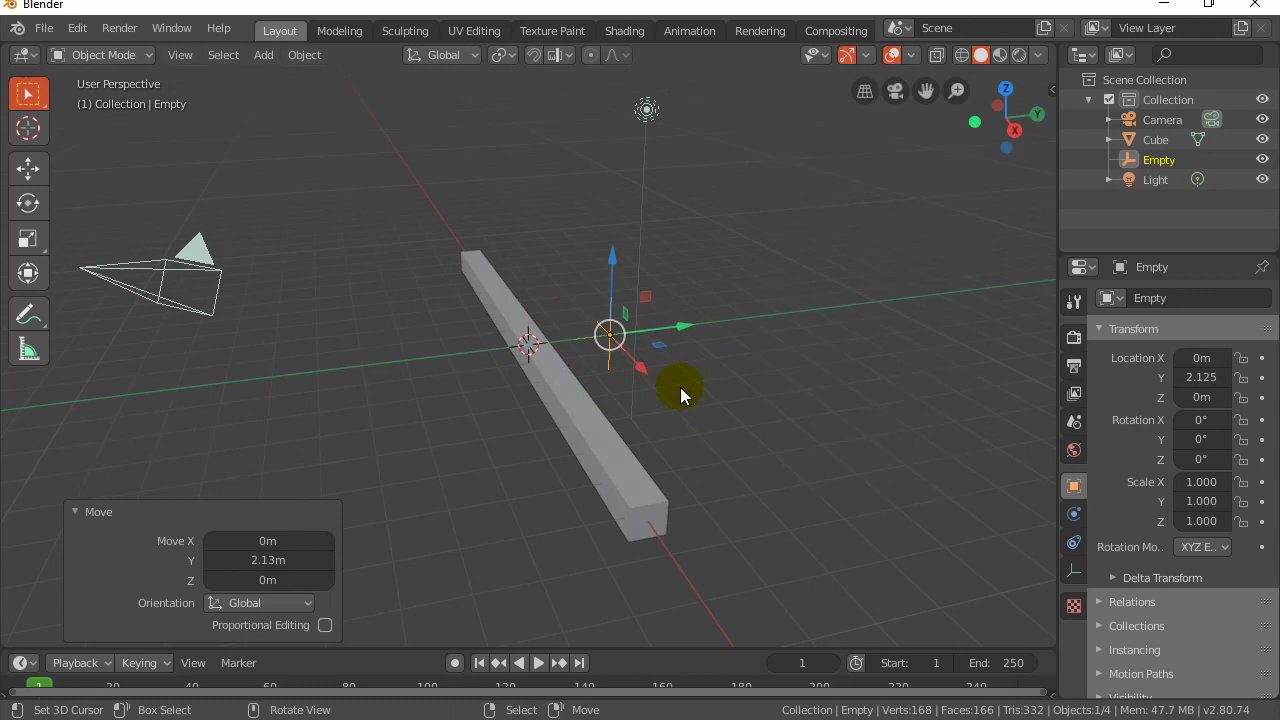
key(alt)
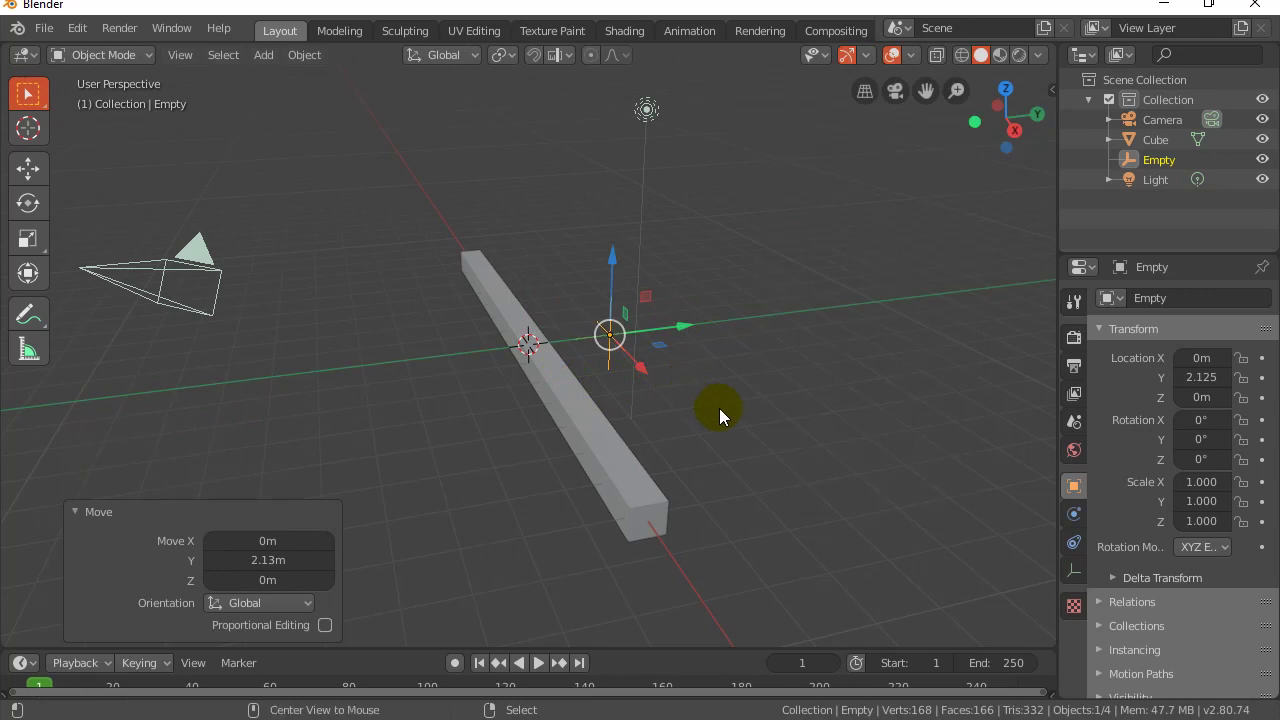
key(alt+g)
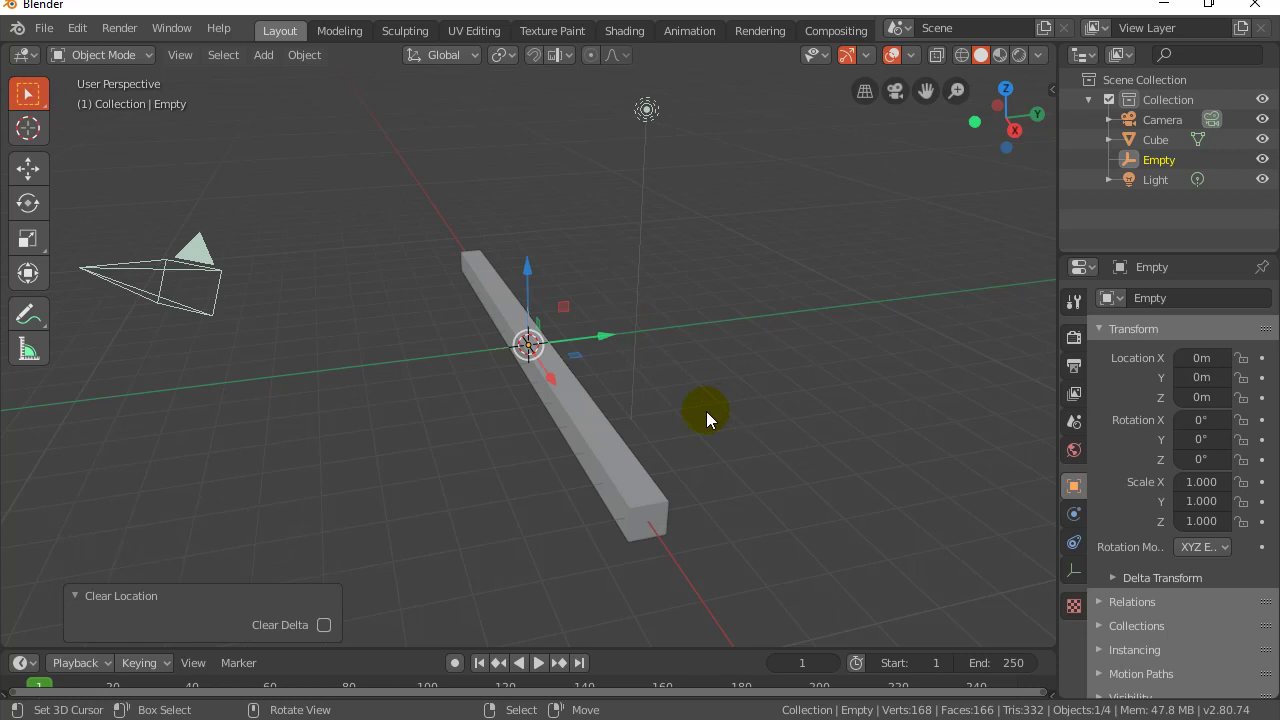
drag(605, 343, 690, 326)
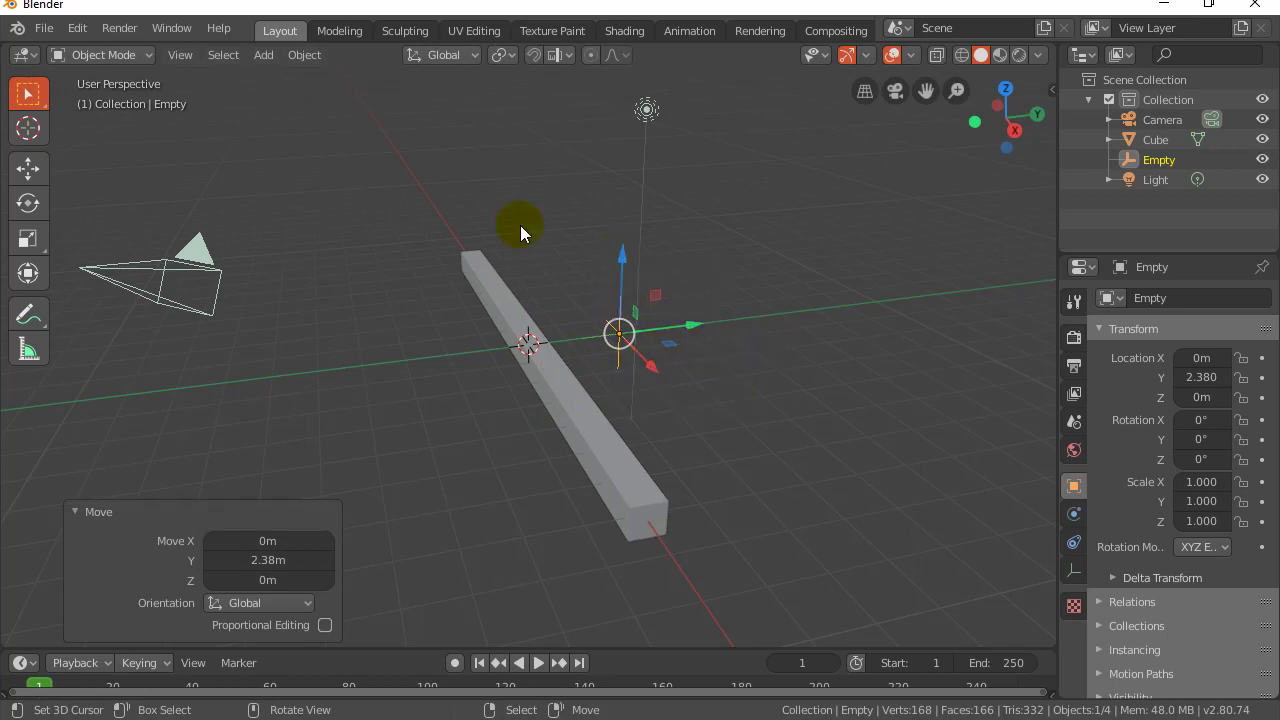
- Switch transform orientation to Local and back to Global, then select the bar
click(467, 58)
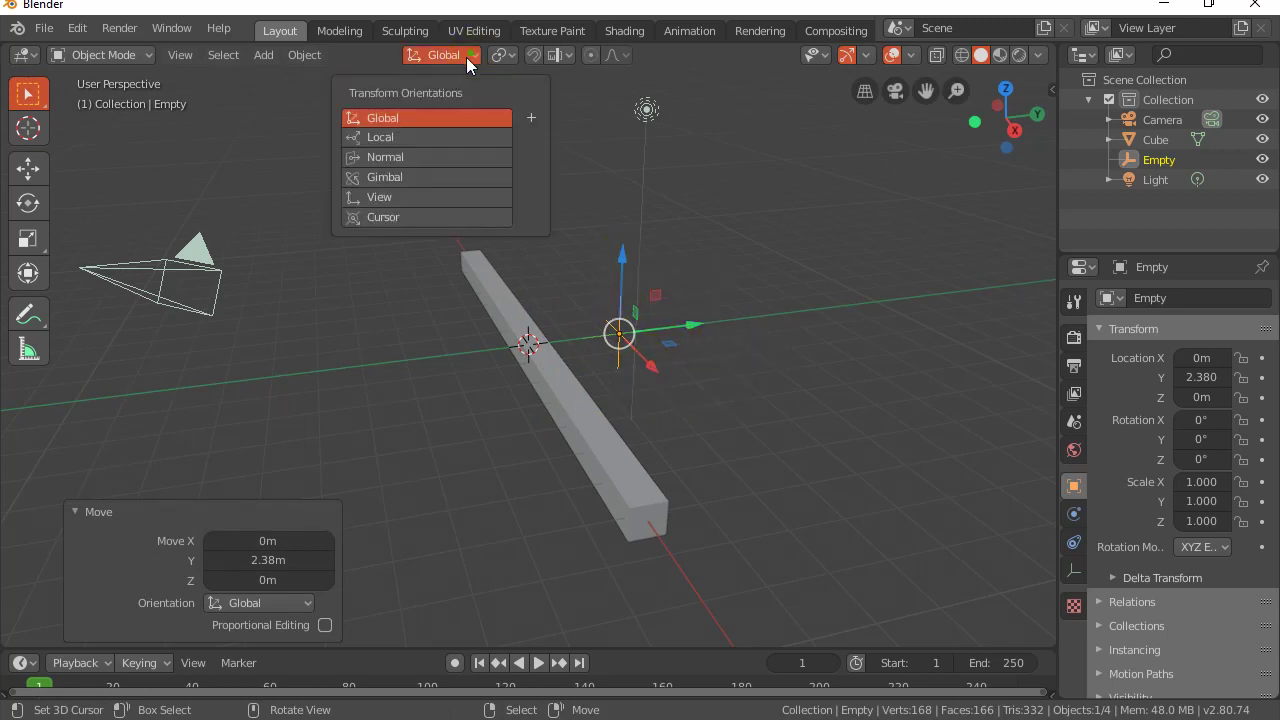
click(385, 137)
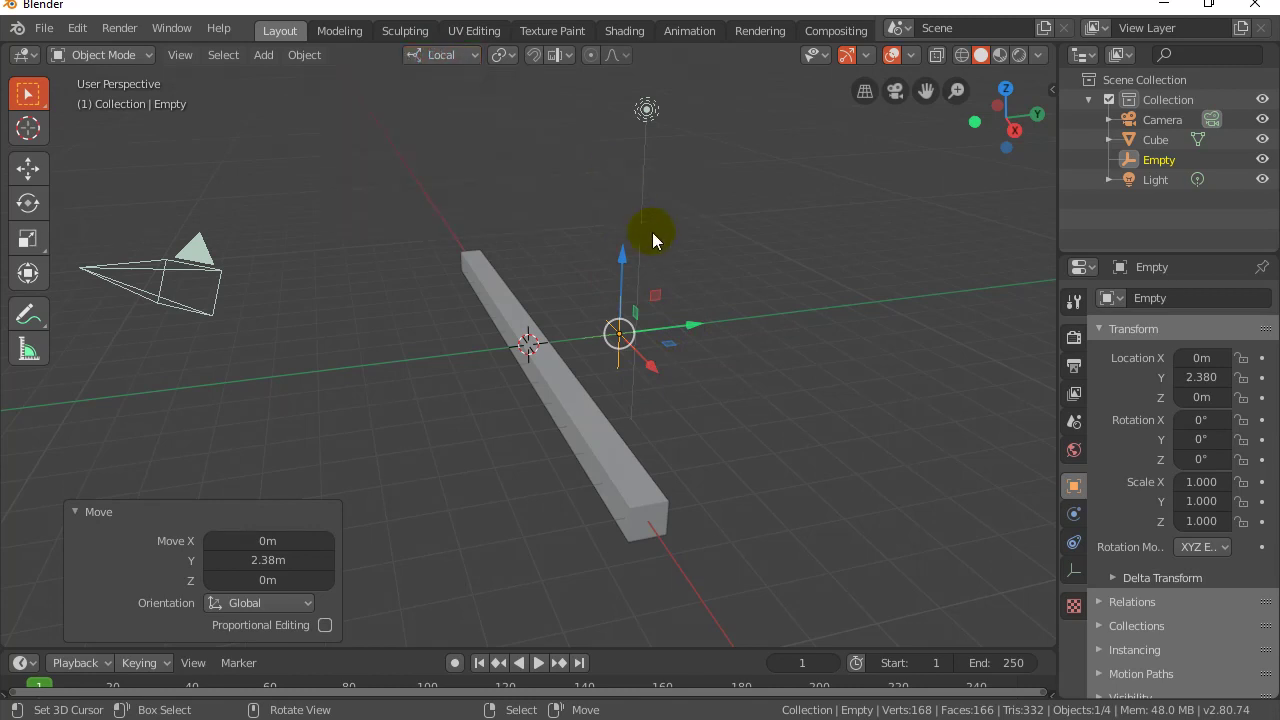
click(741, 352)
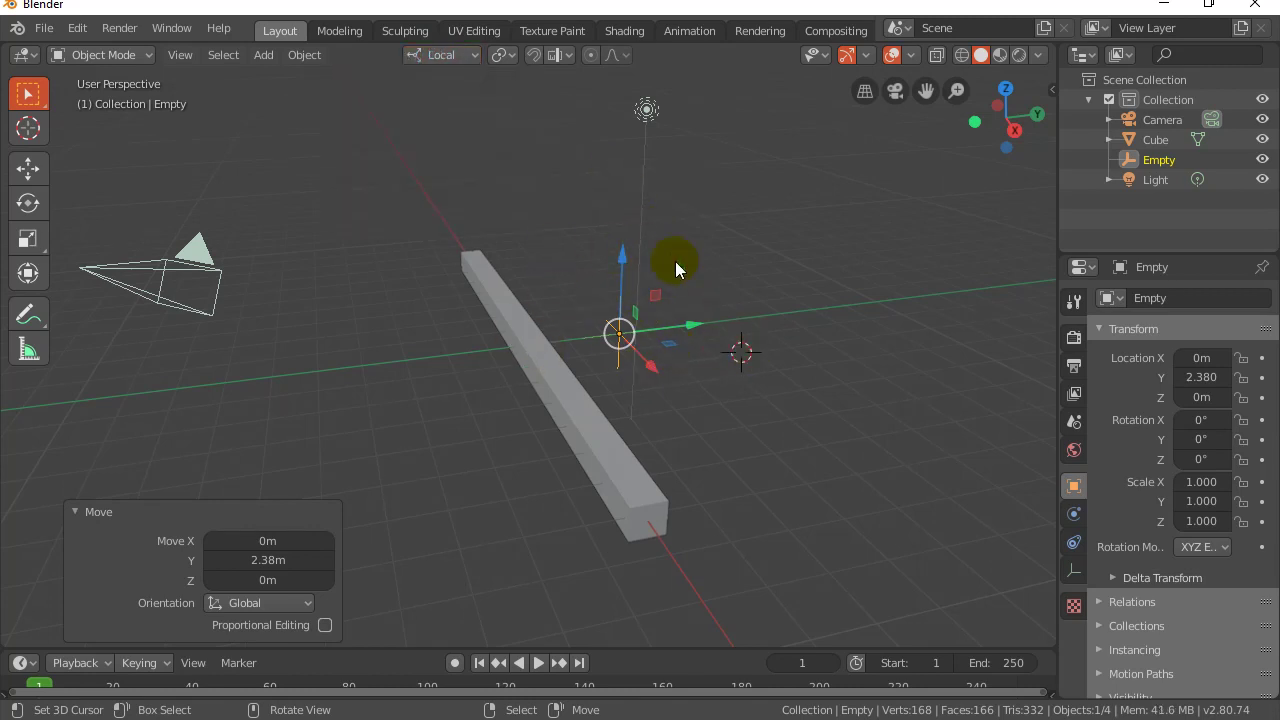
click(471, 57)
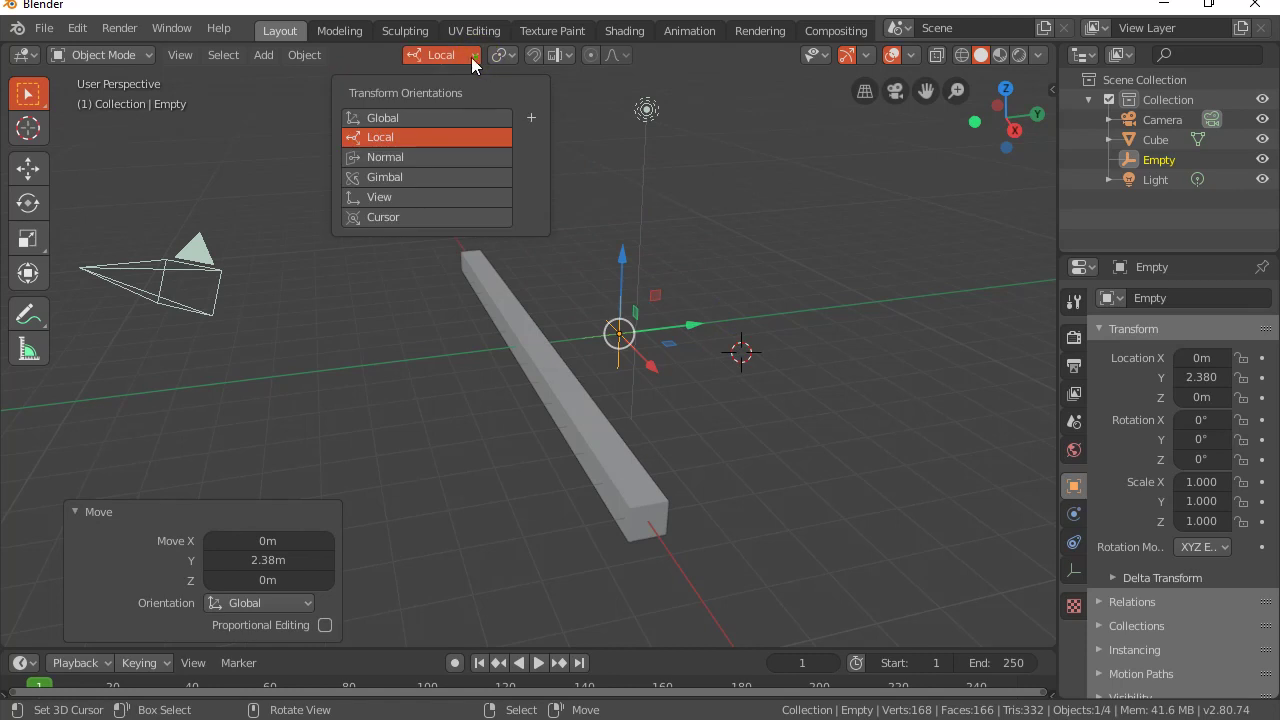
click(410, 117)
click(814, 302)
click(619, 334)
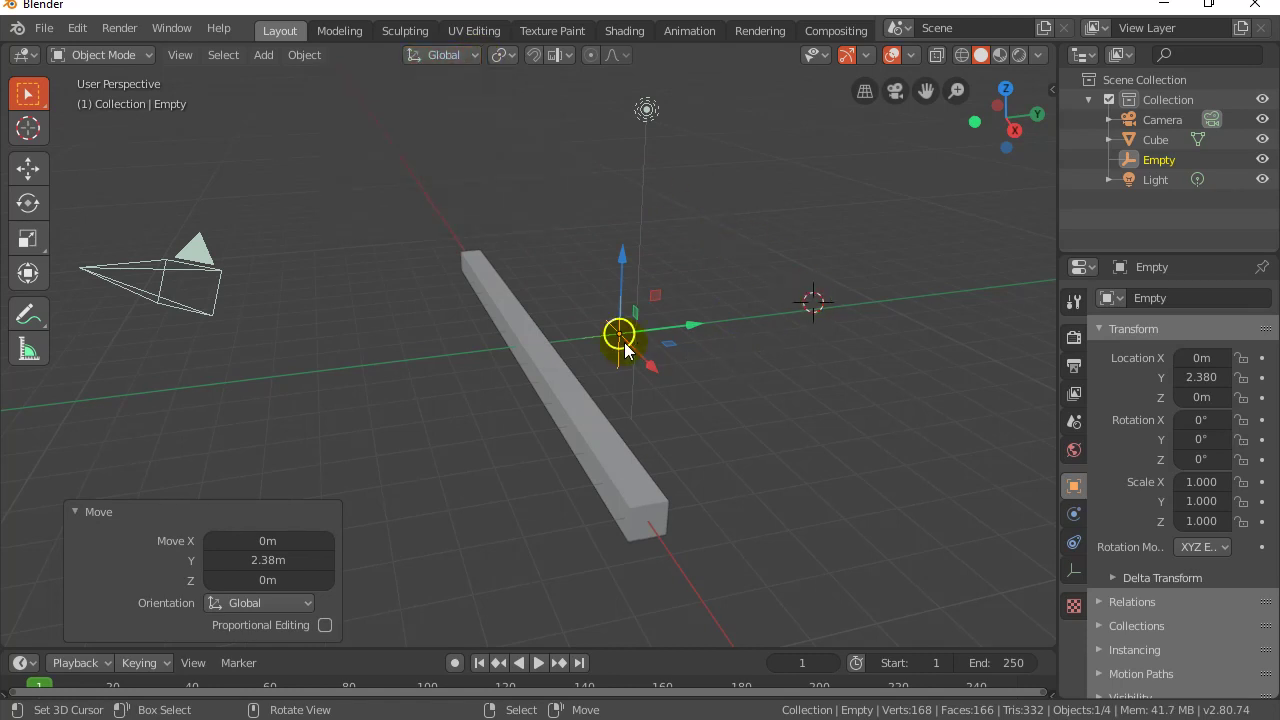
click(751, 427)
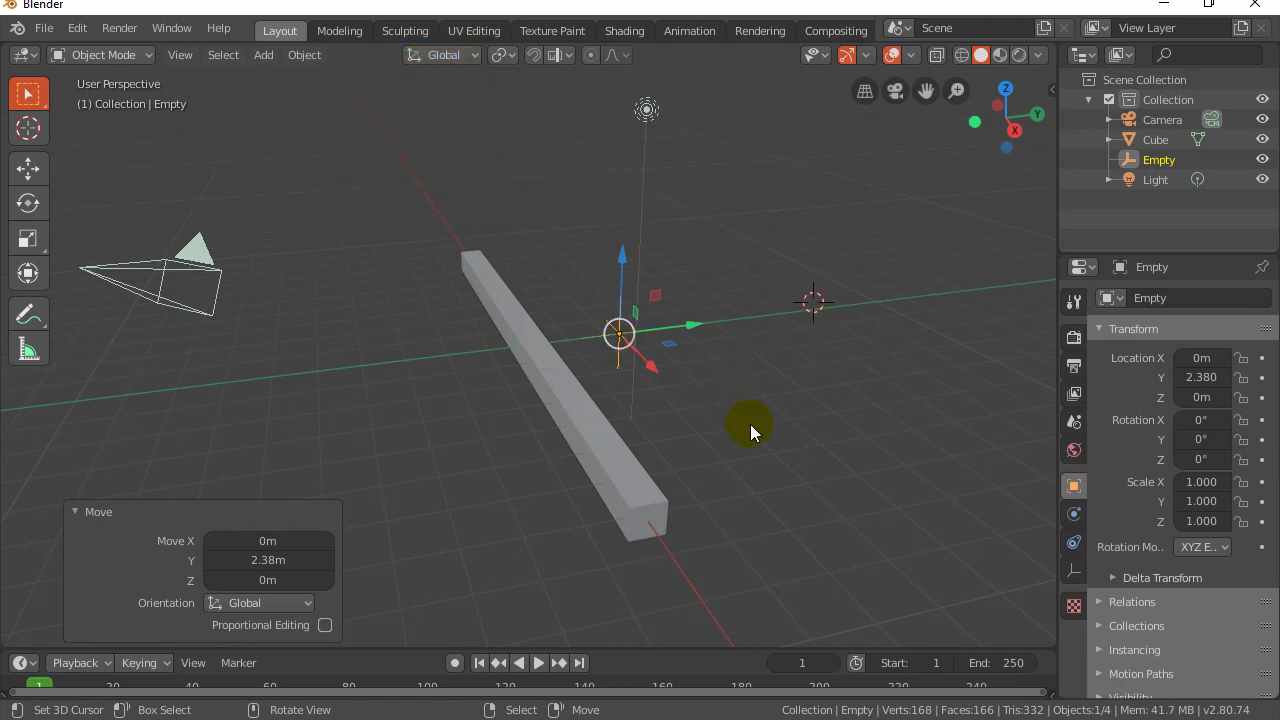
click(531, 357)
click(550, 400)
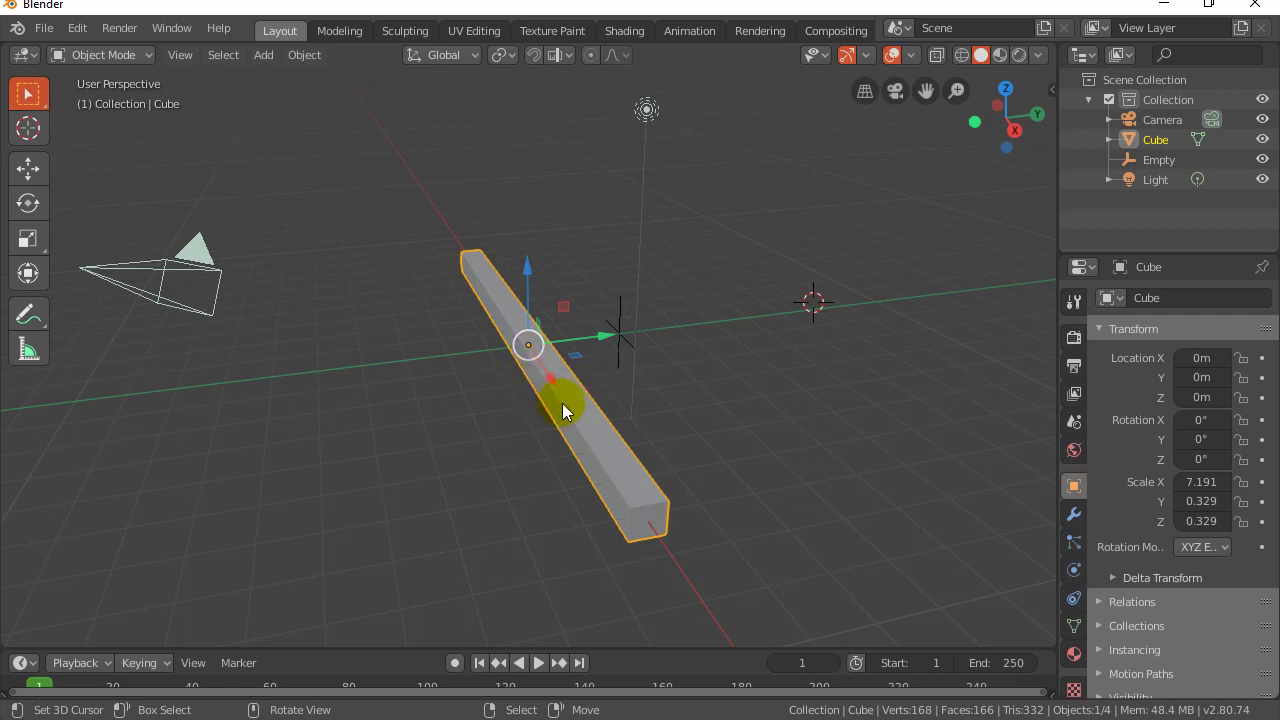
- Add a Simple Deform modifier to the bar and set it to Bend mode
click(1073, 513)
drag(1057, 486, 962, 470)
click(1040, 297)
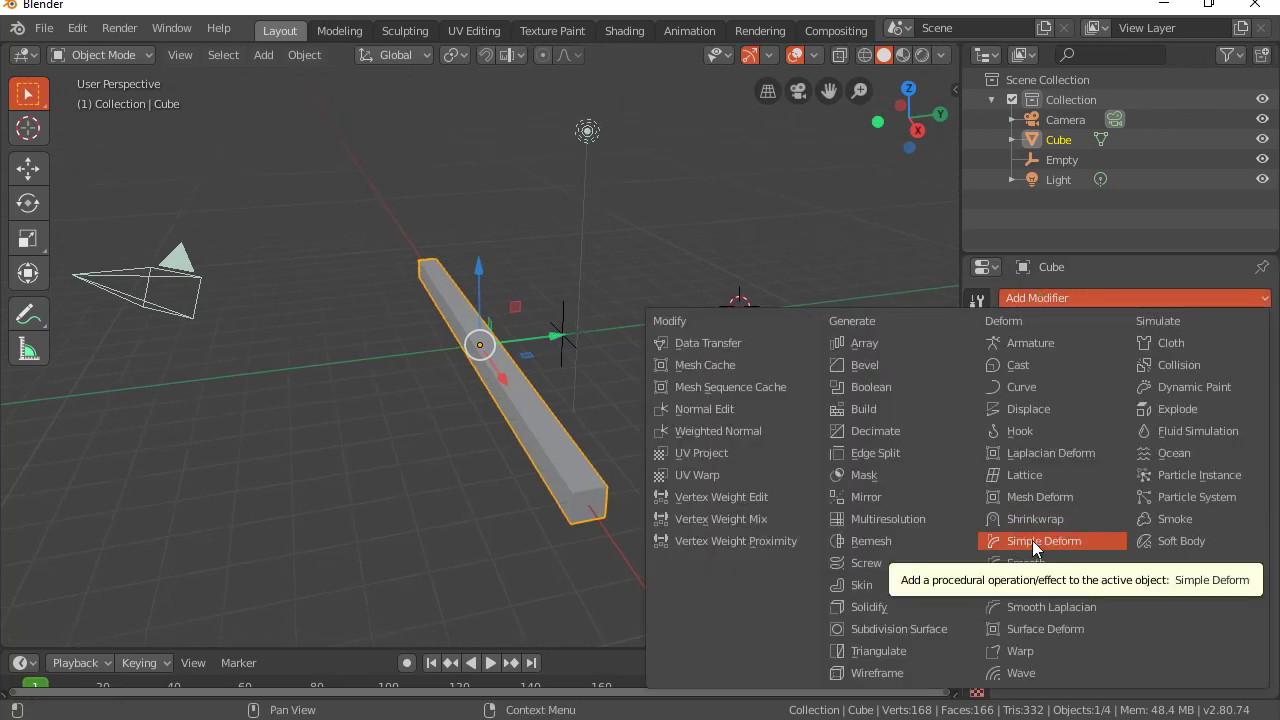
click(1032, 540)
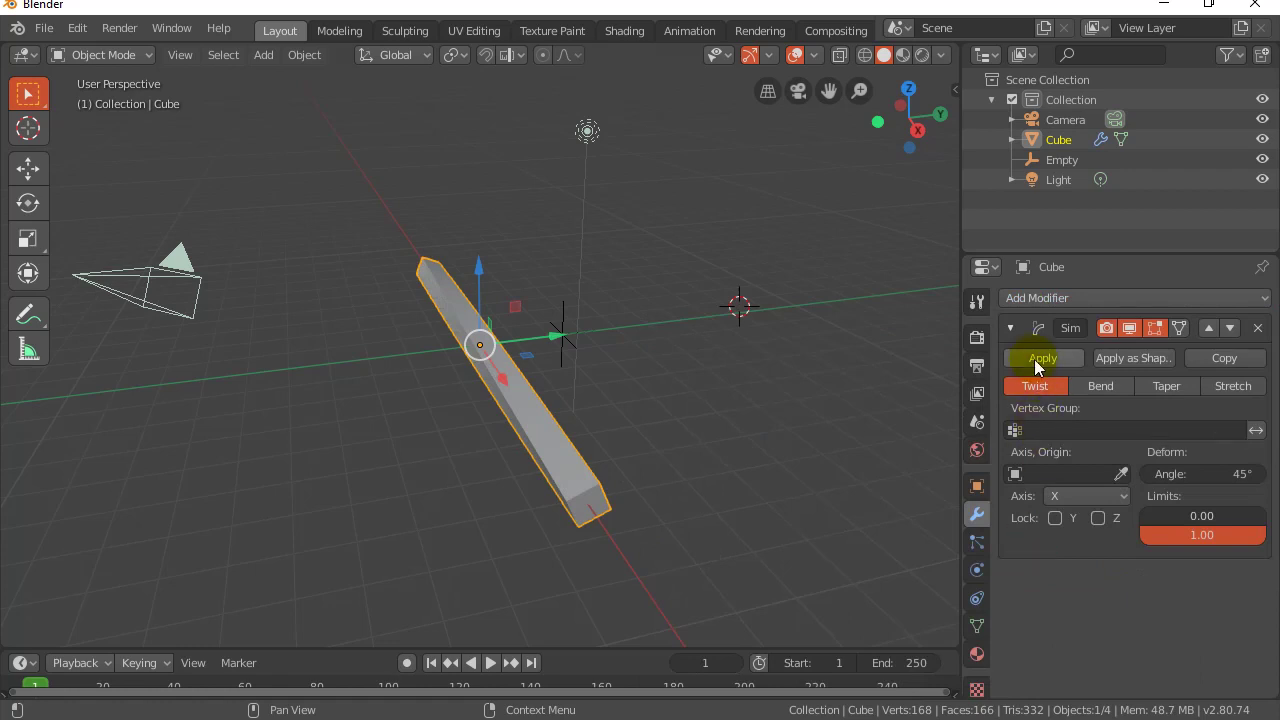
click(1104, 392)
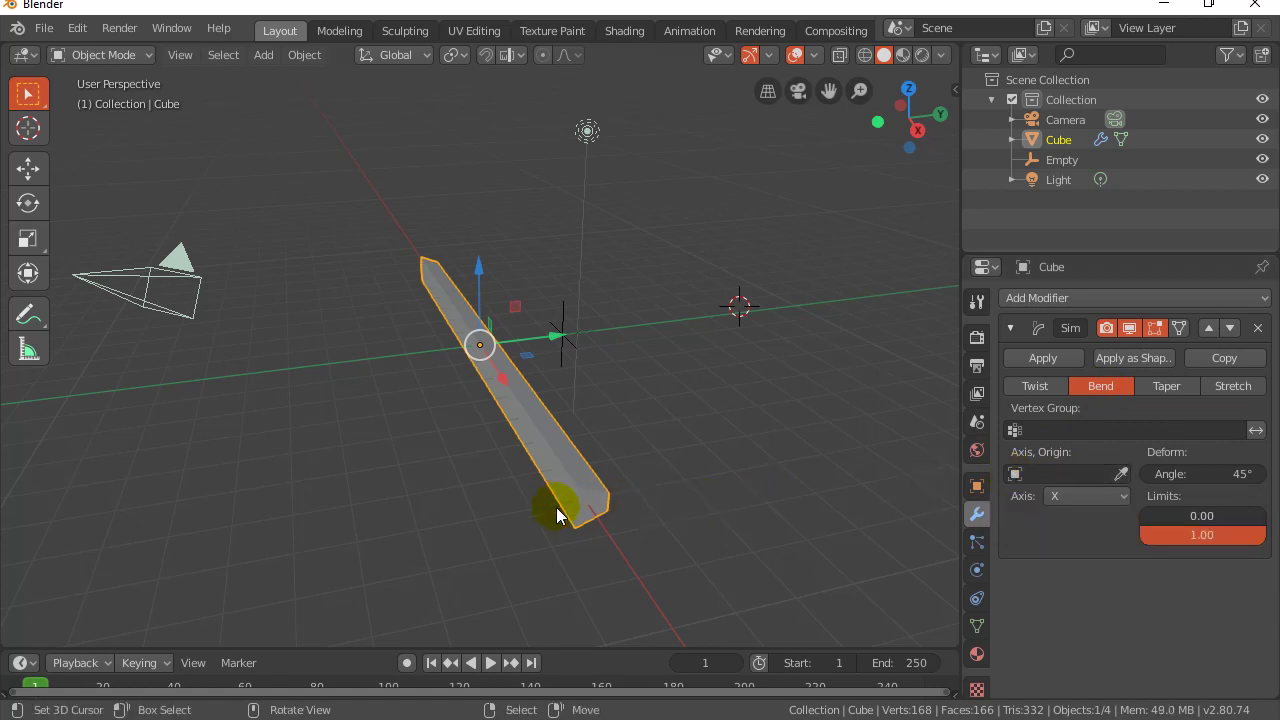
- Set the Empty as the bend's origin object
click(1020, 474)
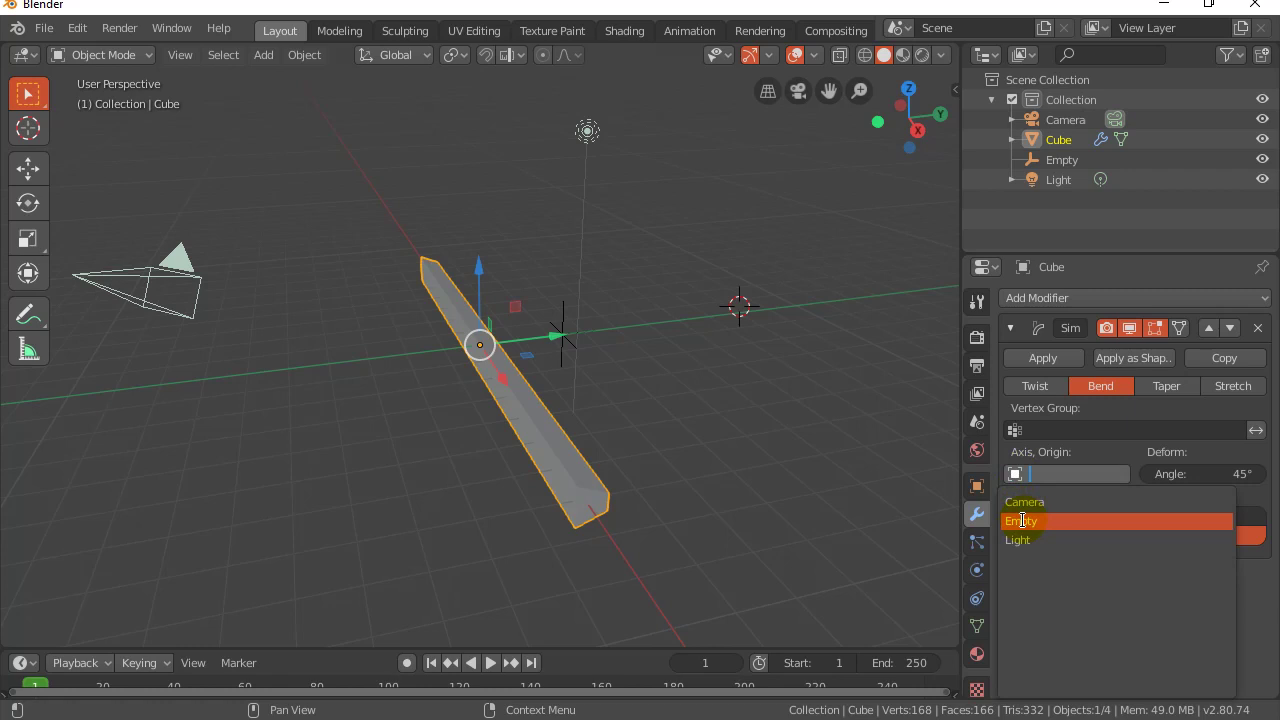
click(1021, 521)
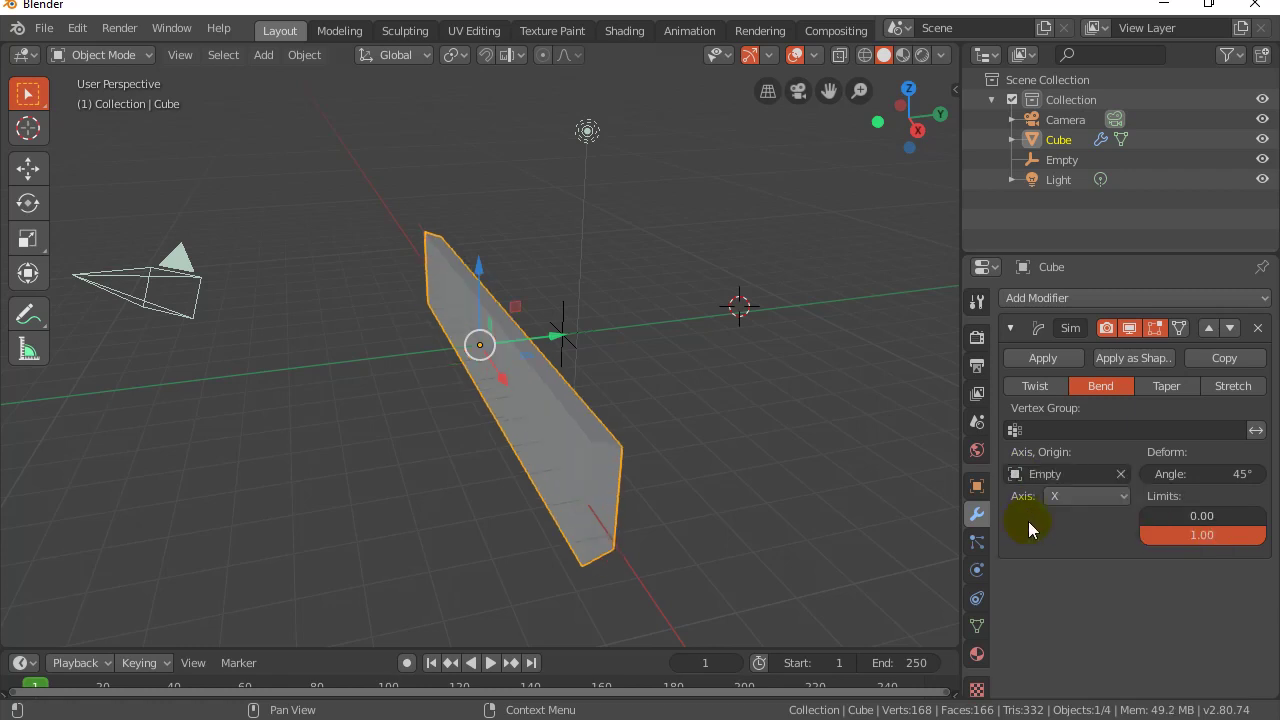
middle_drag(692, 457, 666, 402)
click(572, 332)
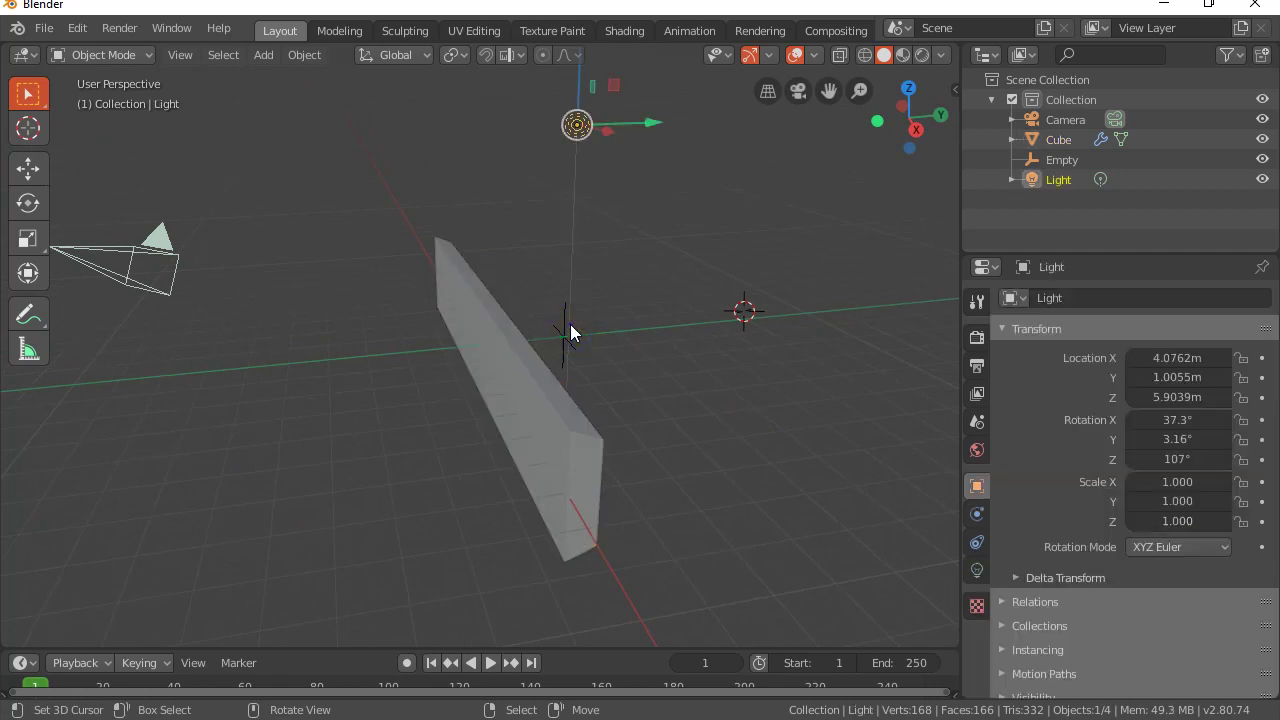
click(568, 336)
click(564, 338)
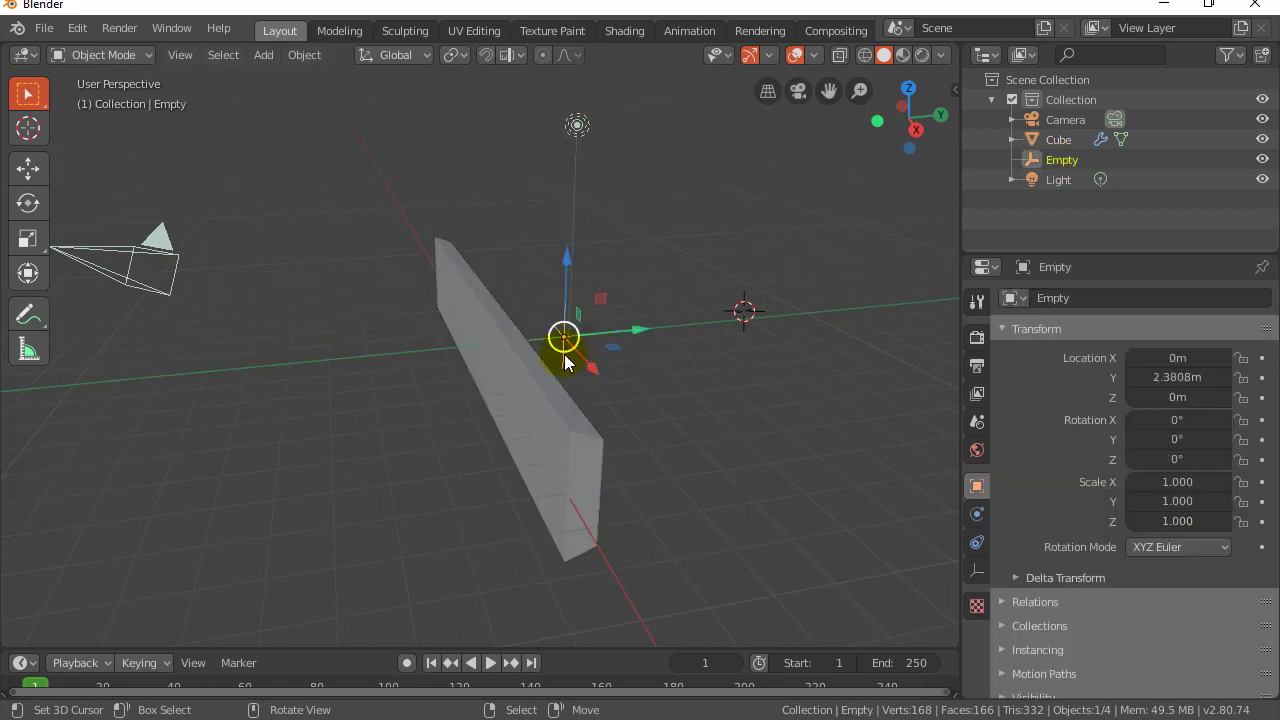
middle_drag(707, 320, 584, 281)
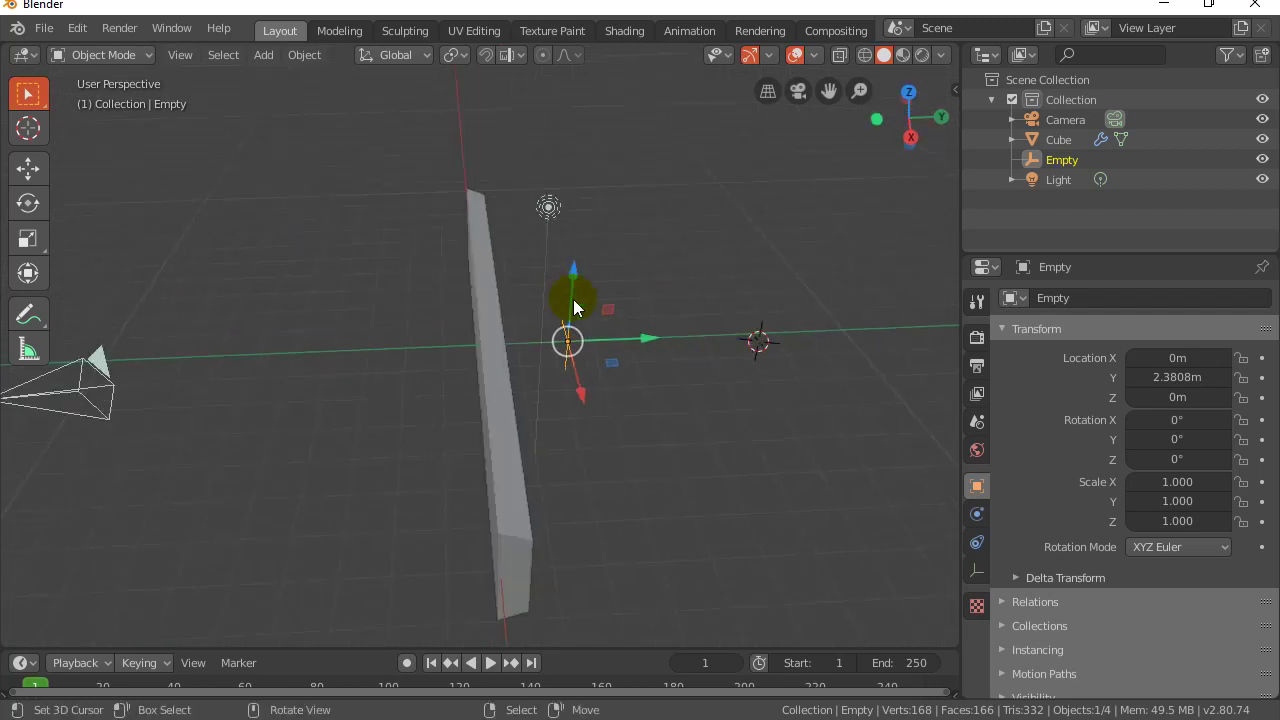
middle_drag(549, 375, 627, 200)
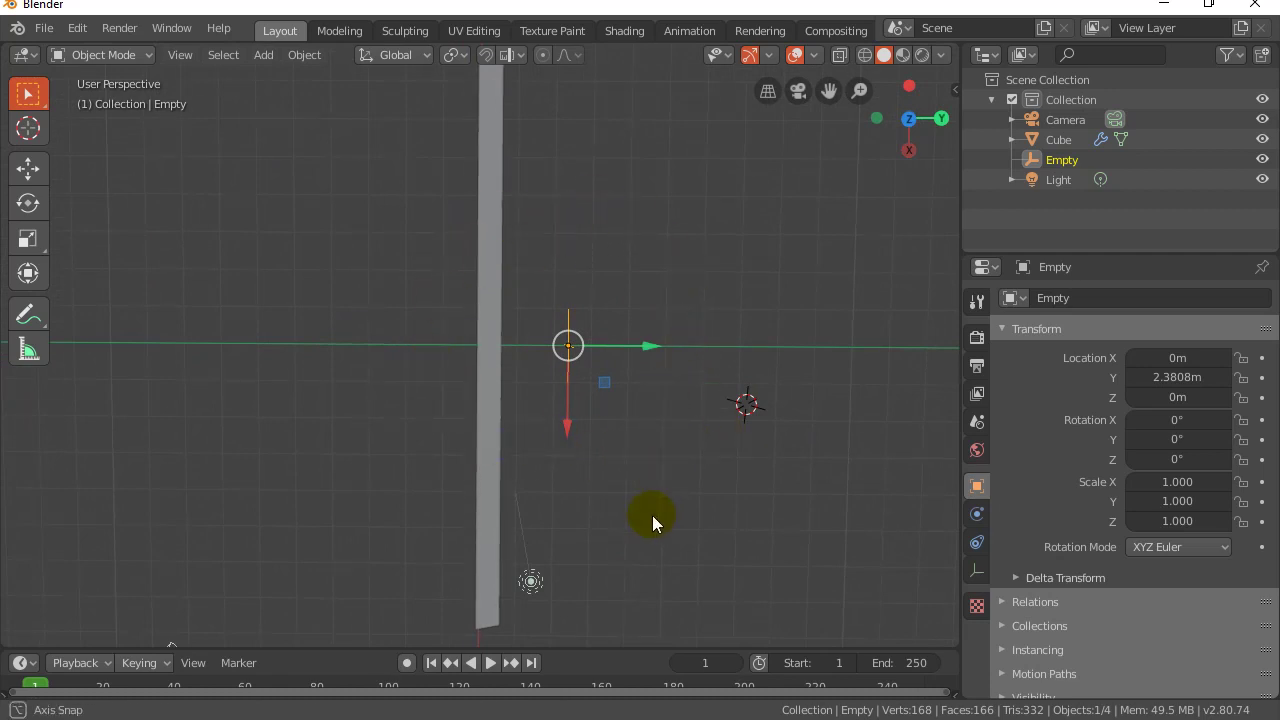
middle_drag(652, 515, 780, 400)
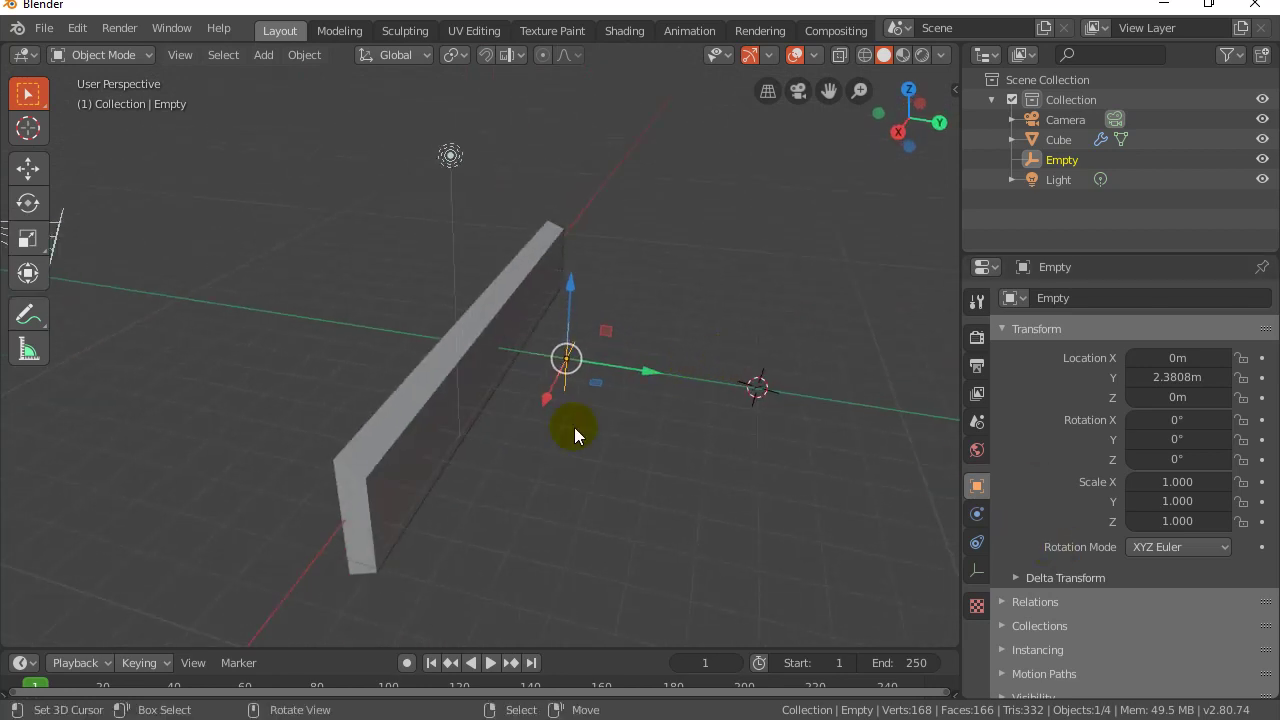
click(482, 361)
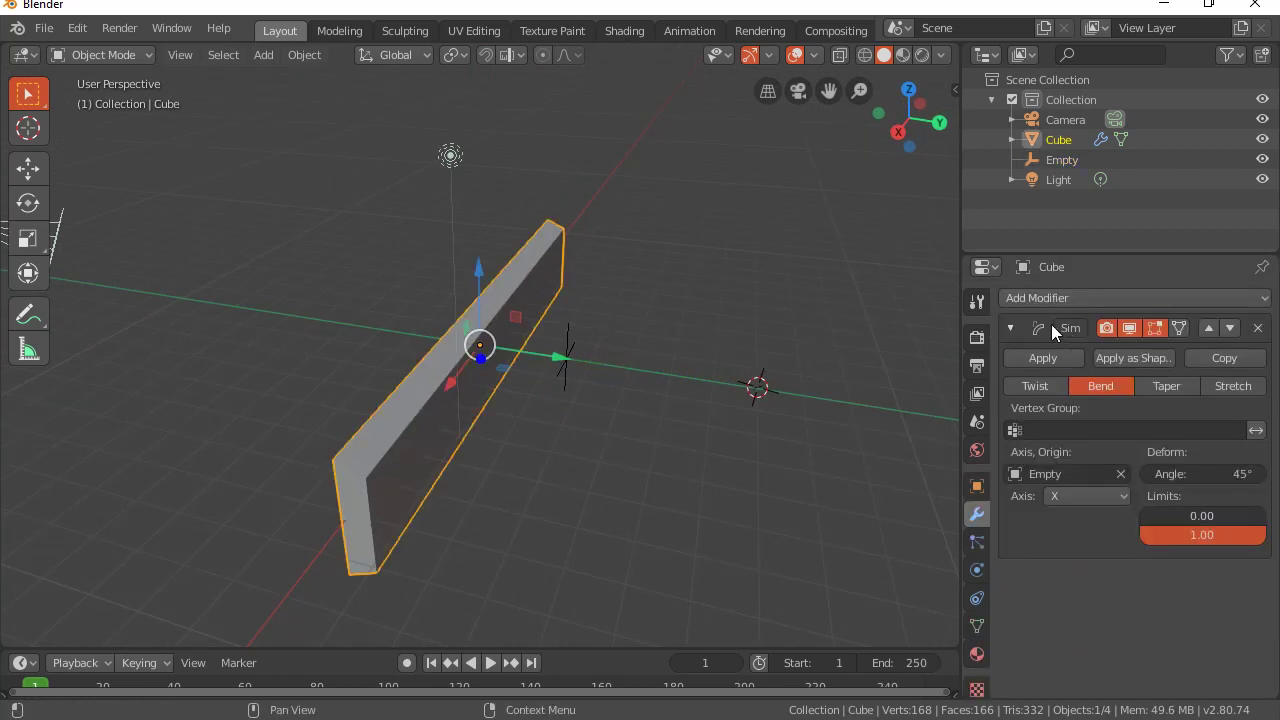
- Set the bend axis to Z and the bend angle to 180°
click(1049, 496)
click(1058, 564)
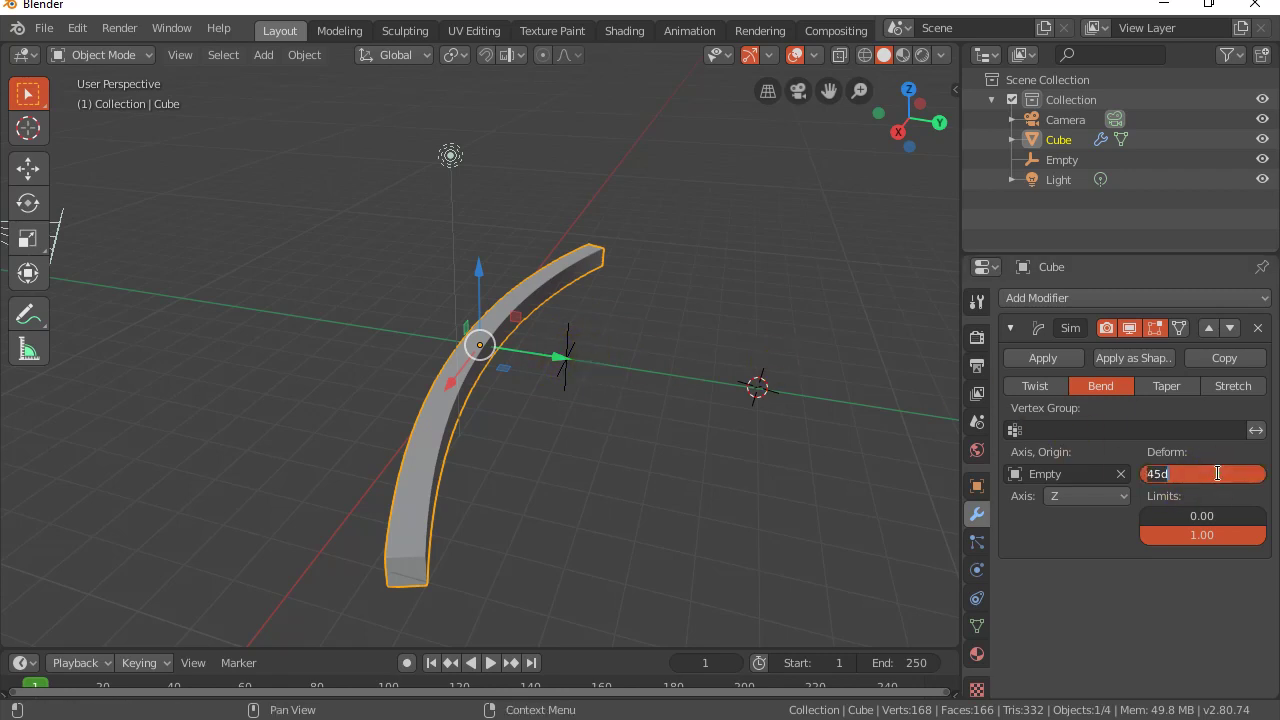
text(180)
key(Return)
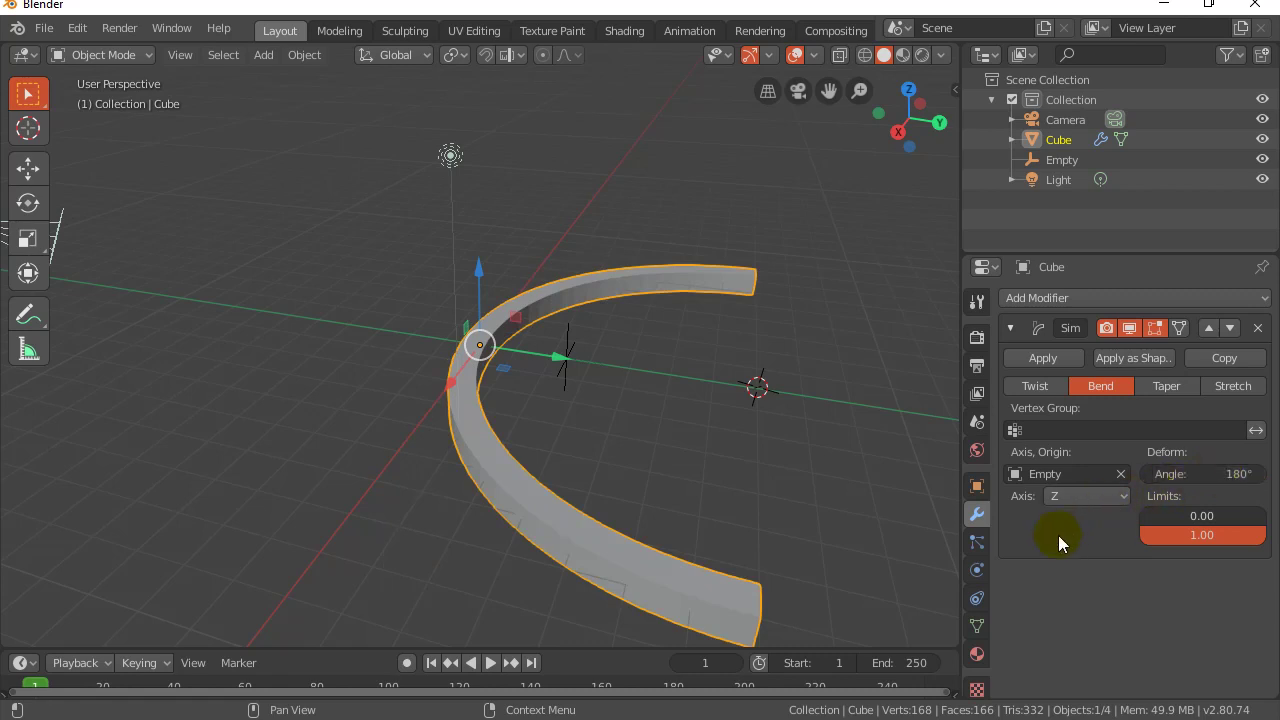
- Try a 360° bend angle, then set it back to 180° for a half circle
click(1220, 473)
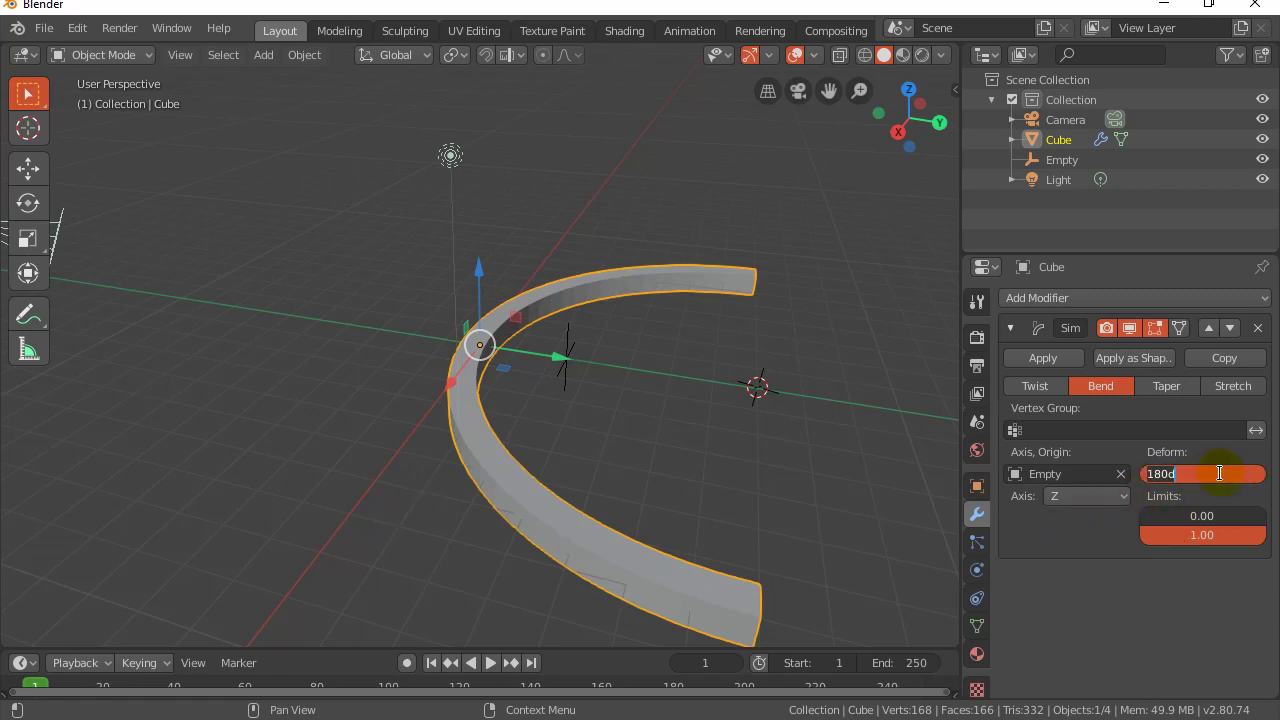
text(360)
key(Return)
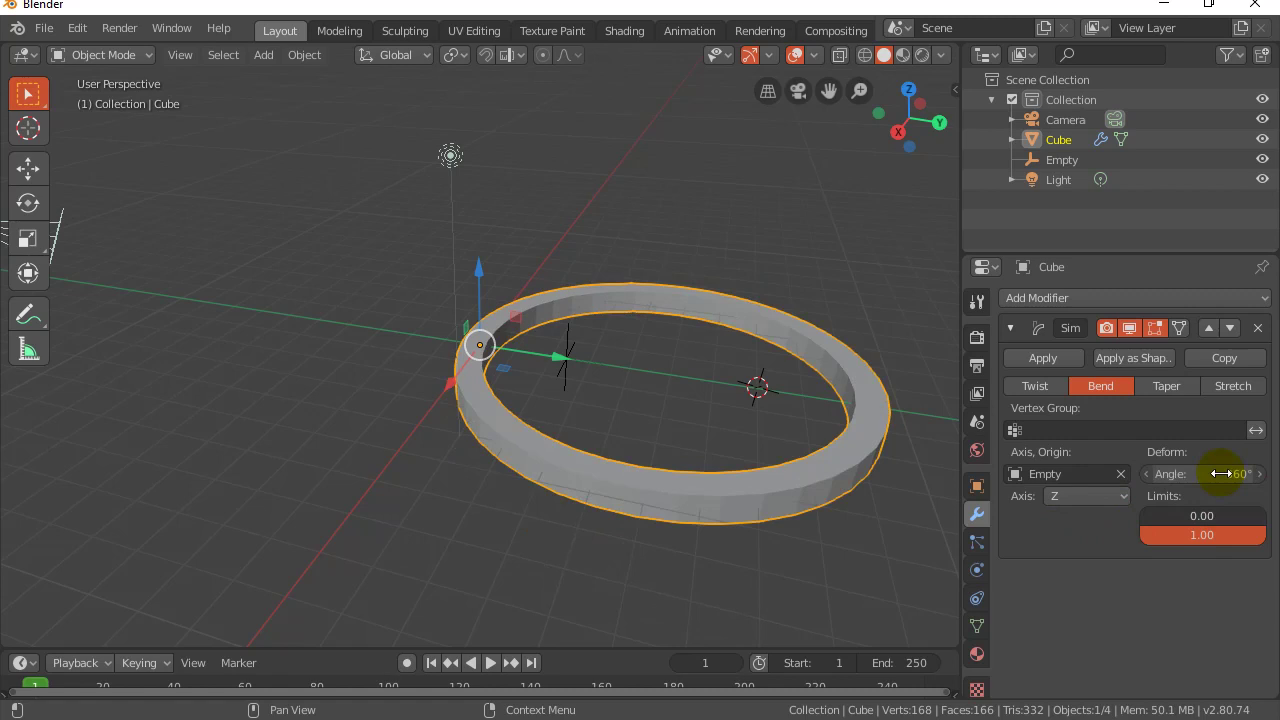
click(1220, 473)
text(180)
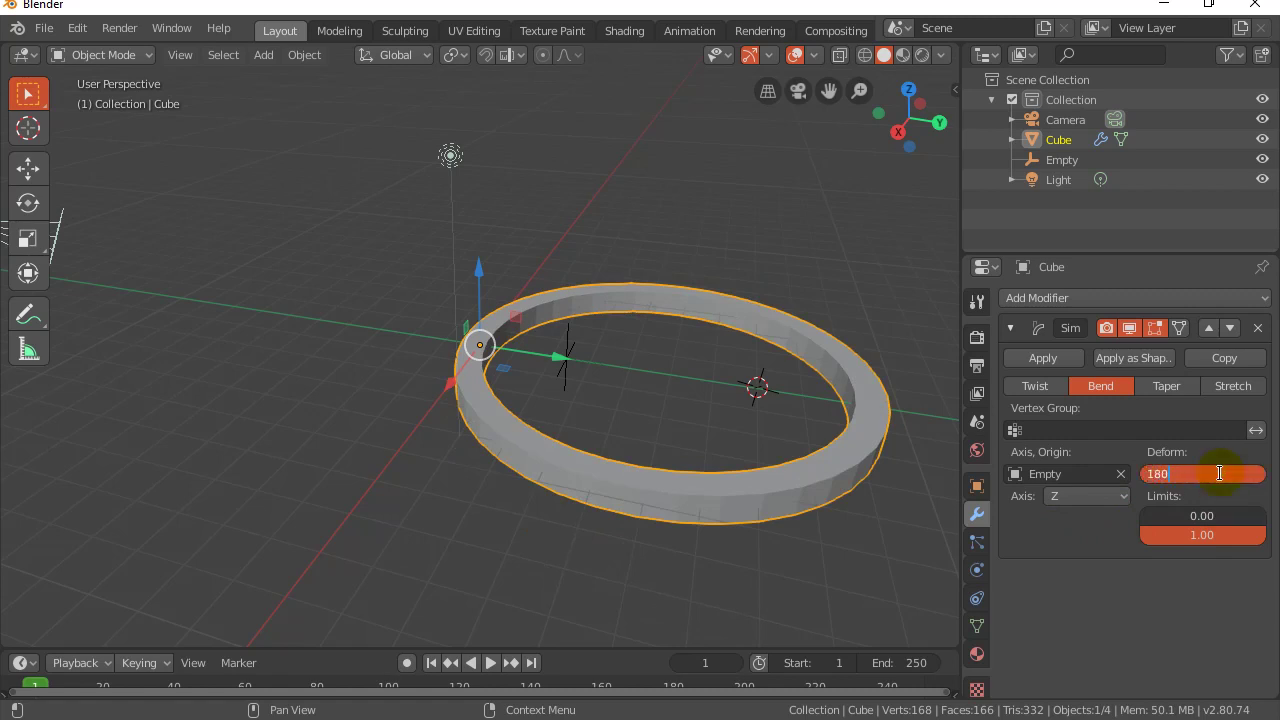
key(Return)
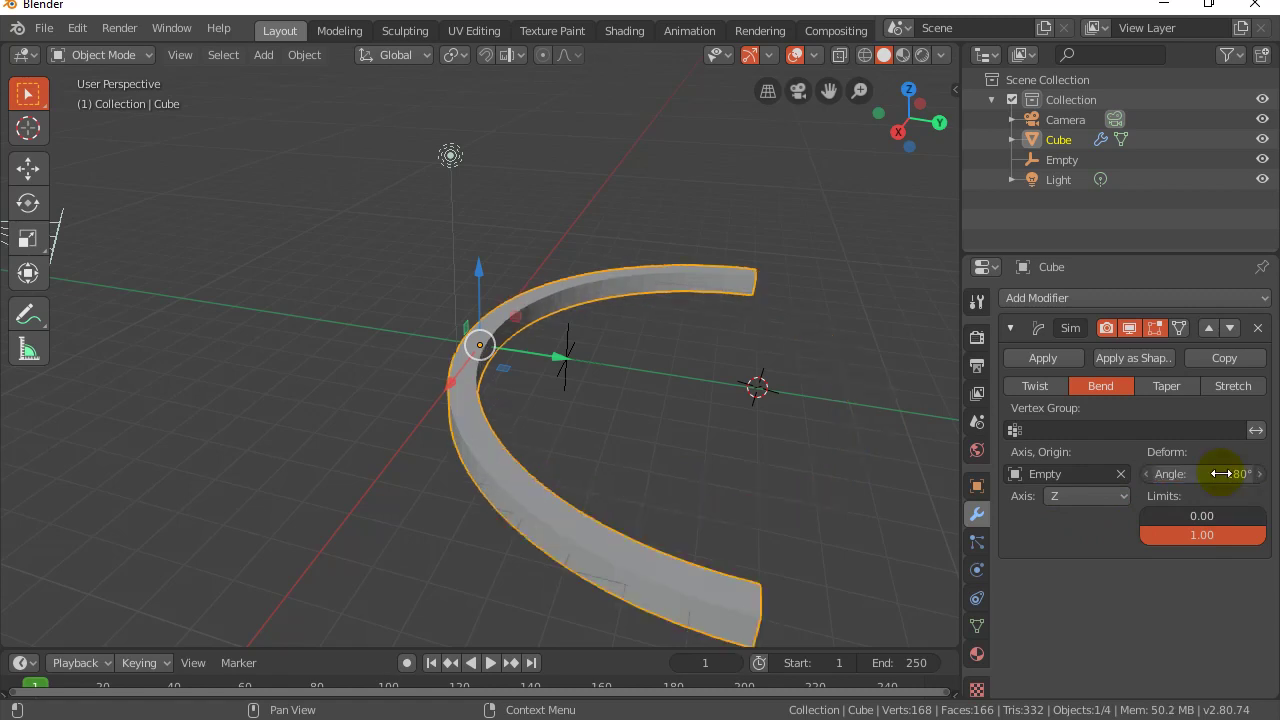
- Clear the Empty's location to 0 m, test-slide it along Y, then clear it again
middle_drag(587, 433, 585, 377)
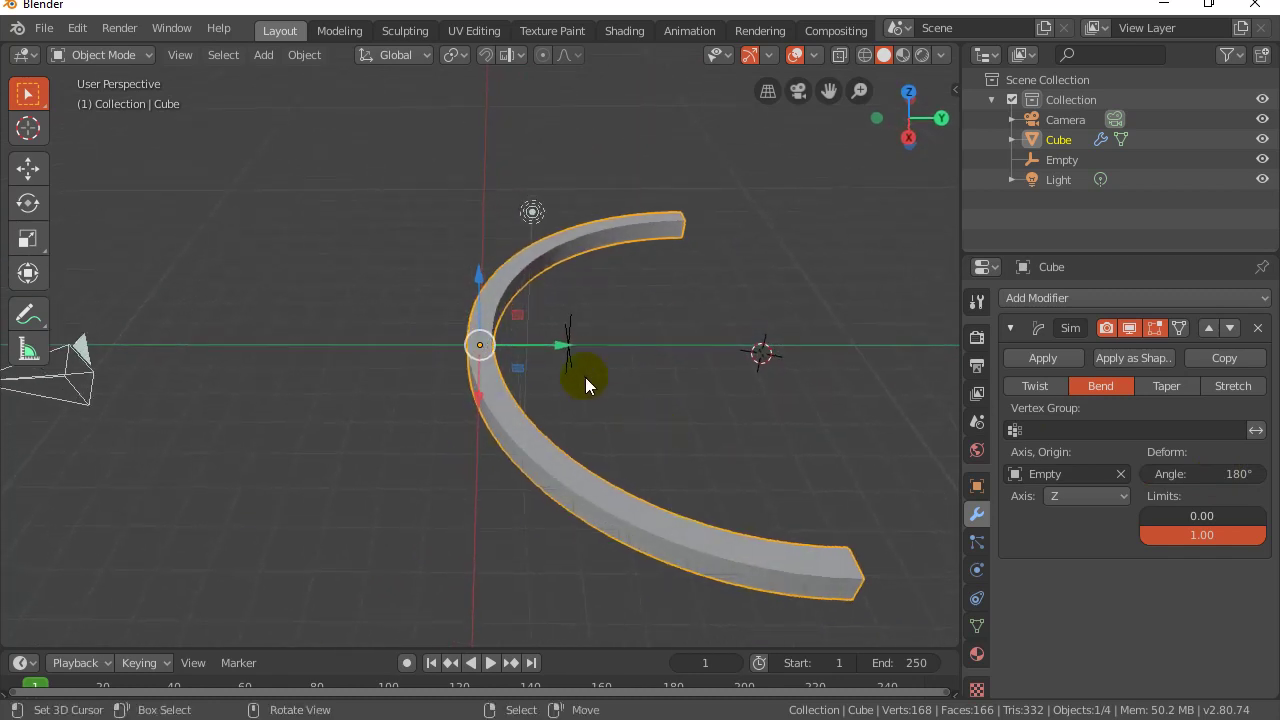
click(566, 350)
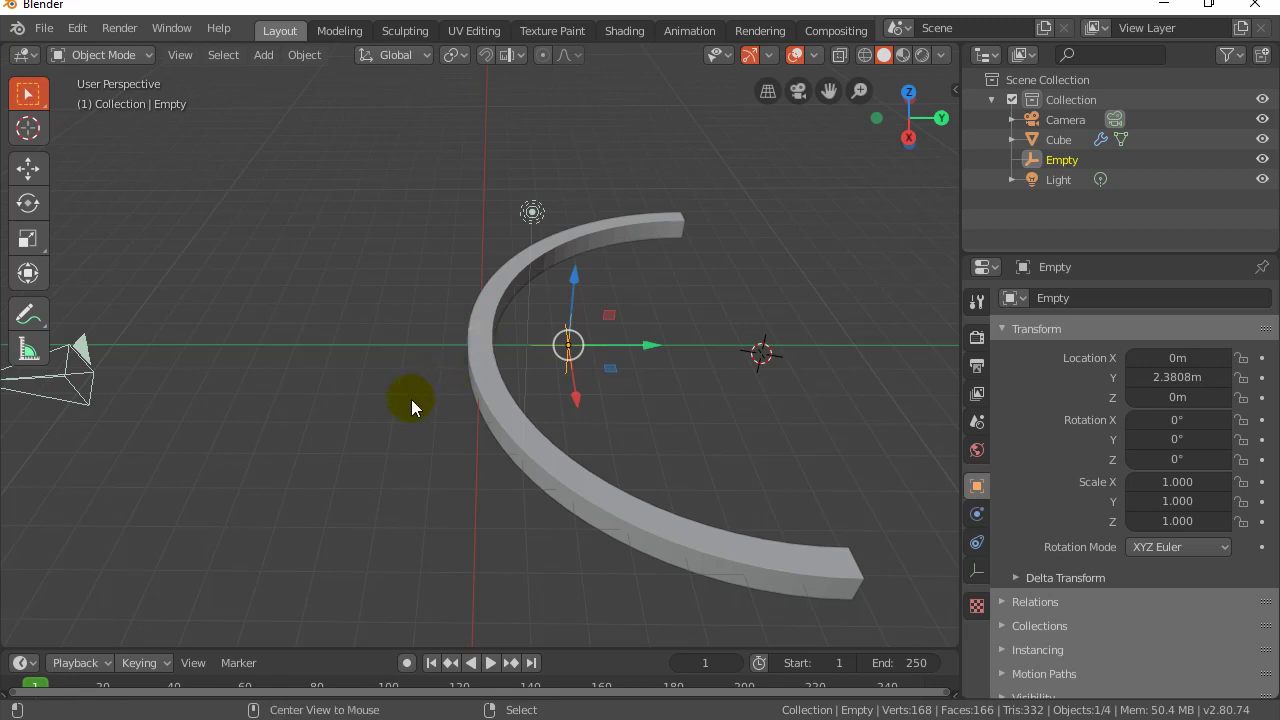
key(alt+g)
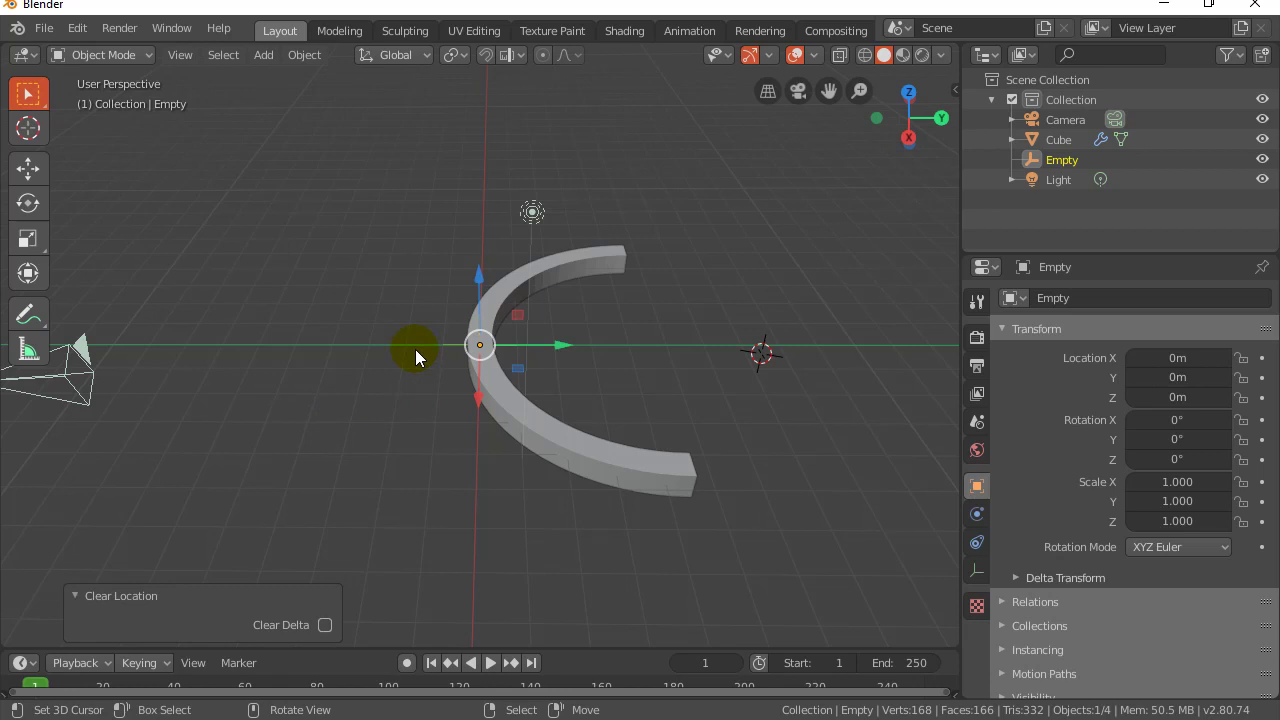
middle_drag(417, 351, 416, 459)
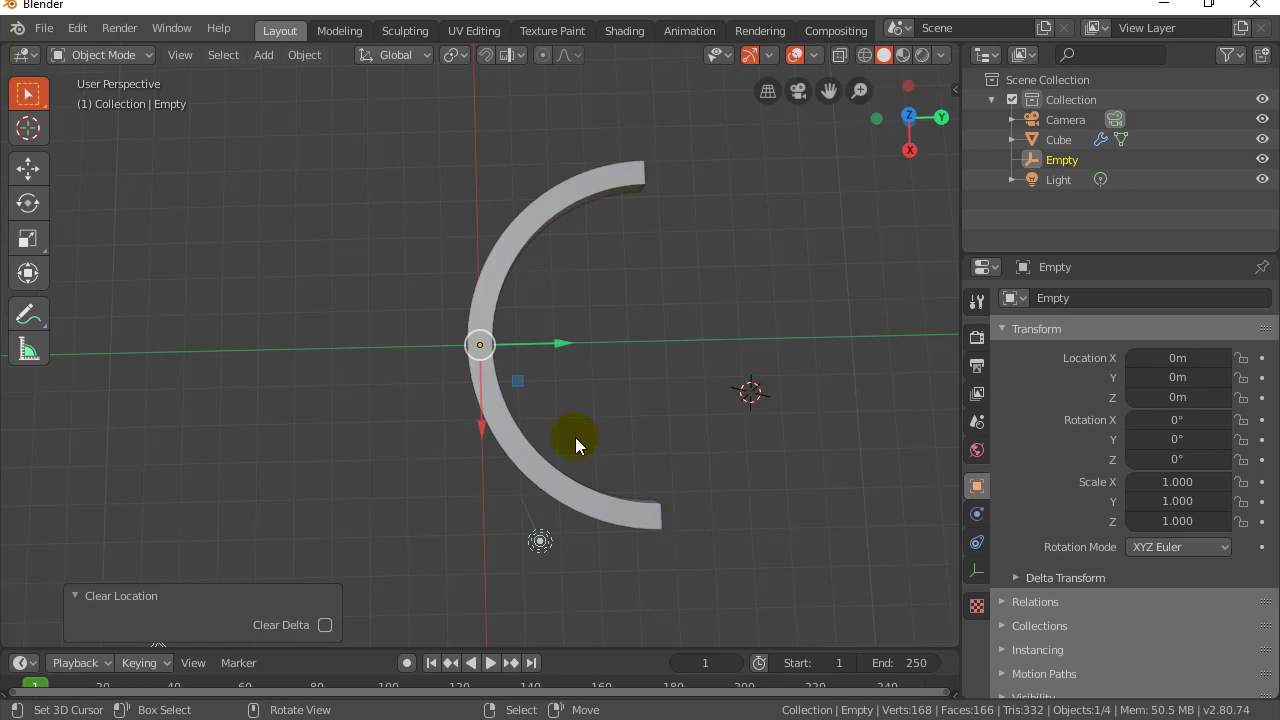
drag(557, 349, 581, 338)
key(alt+g)
middle_drag(655, 405, 509, 348)
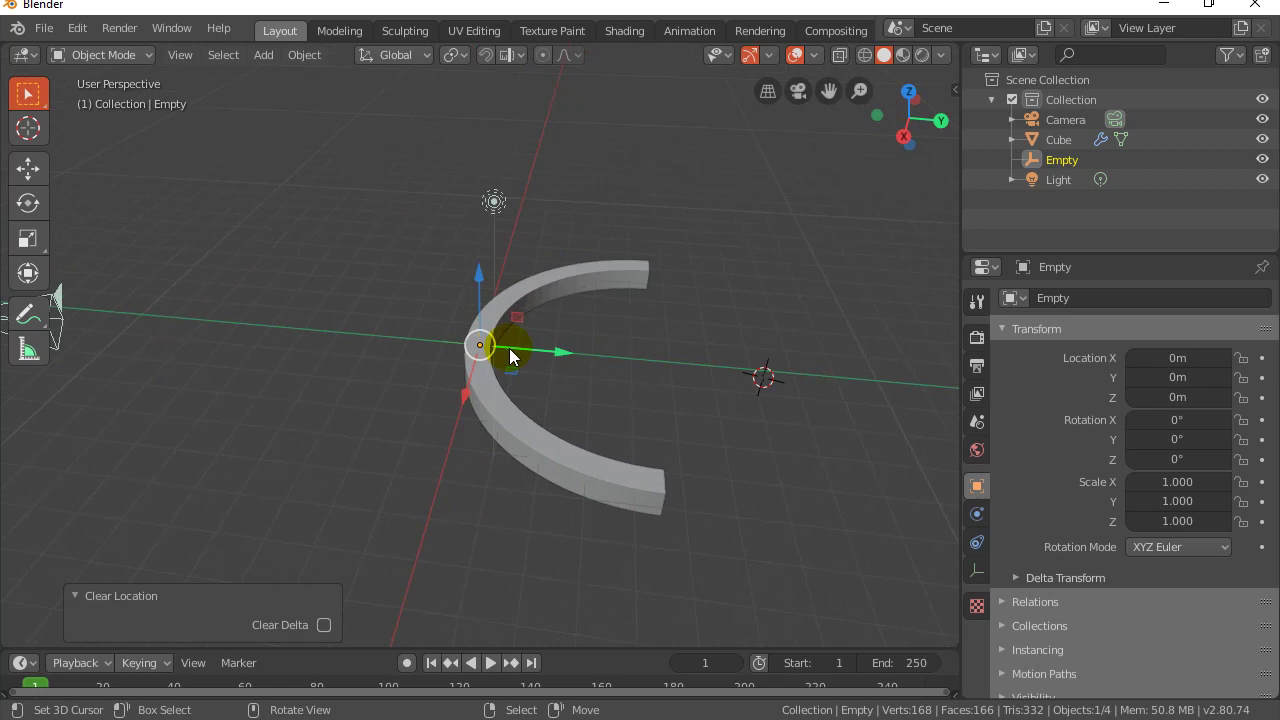
middle_drag(631, 400, 776, 402)
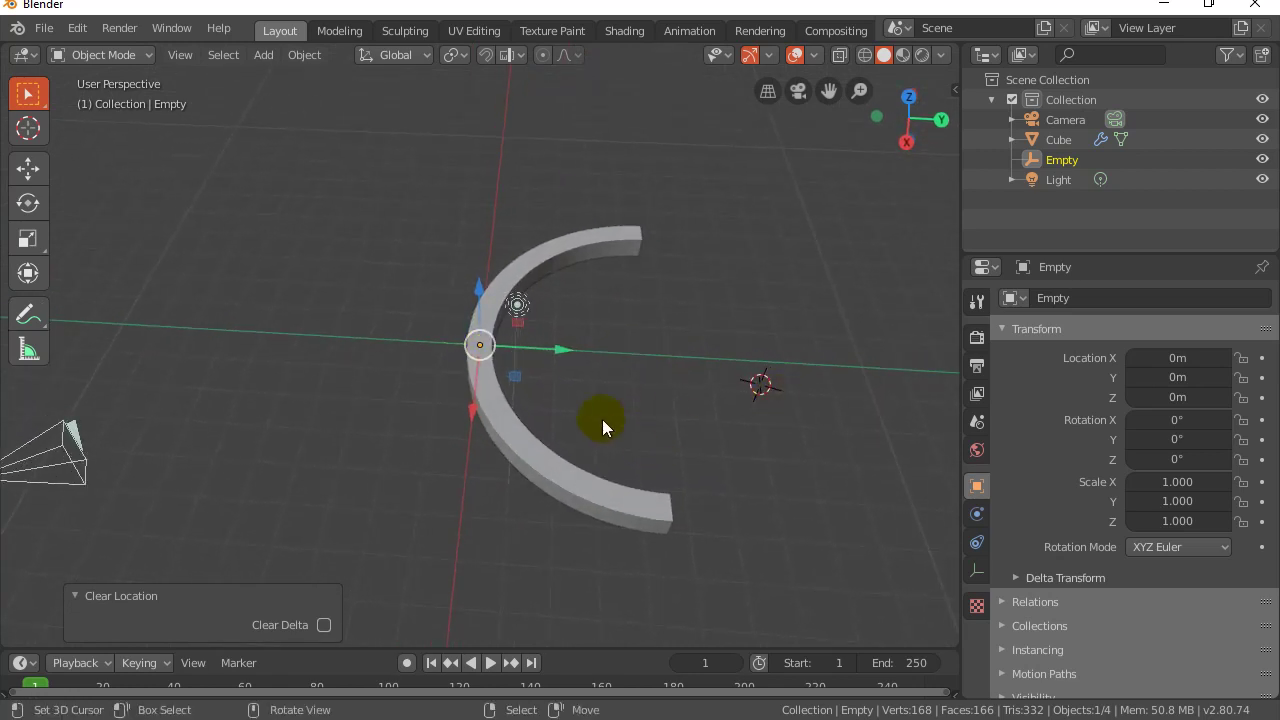
- Select the bar and set the Bend limits to 0.20 lower and 0.80 upper
click(522, 452)
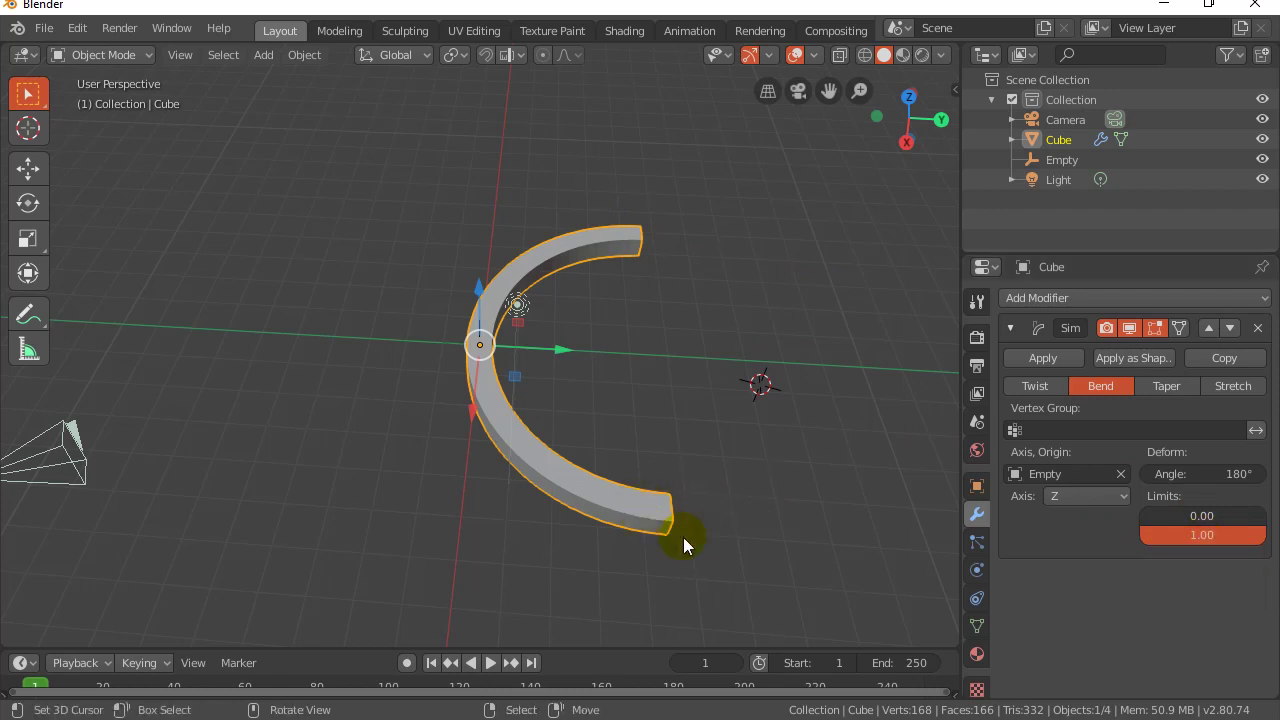
mouse_move(1200, 515)
mouse_down()
mouse_move(1272, 515)
mouse_move(1201, 520)
mouse_up()
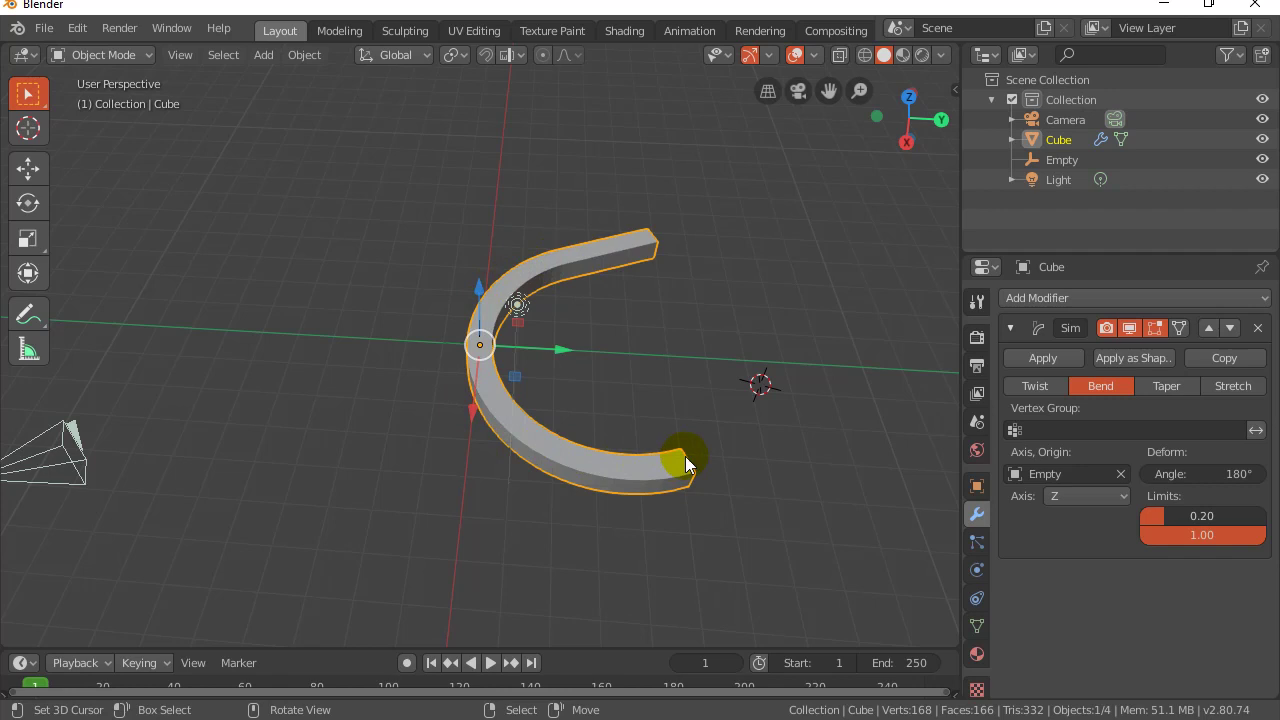
mouse_move(1250, 540)
mouse_down()
mouse_move(1214, 540)
mouse_move(1230, 538)
mouse_up()
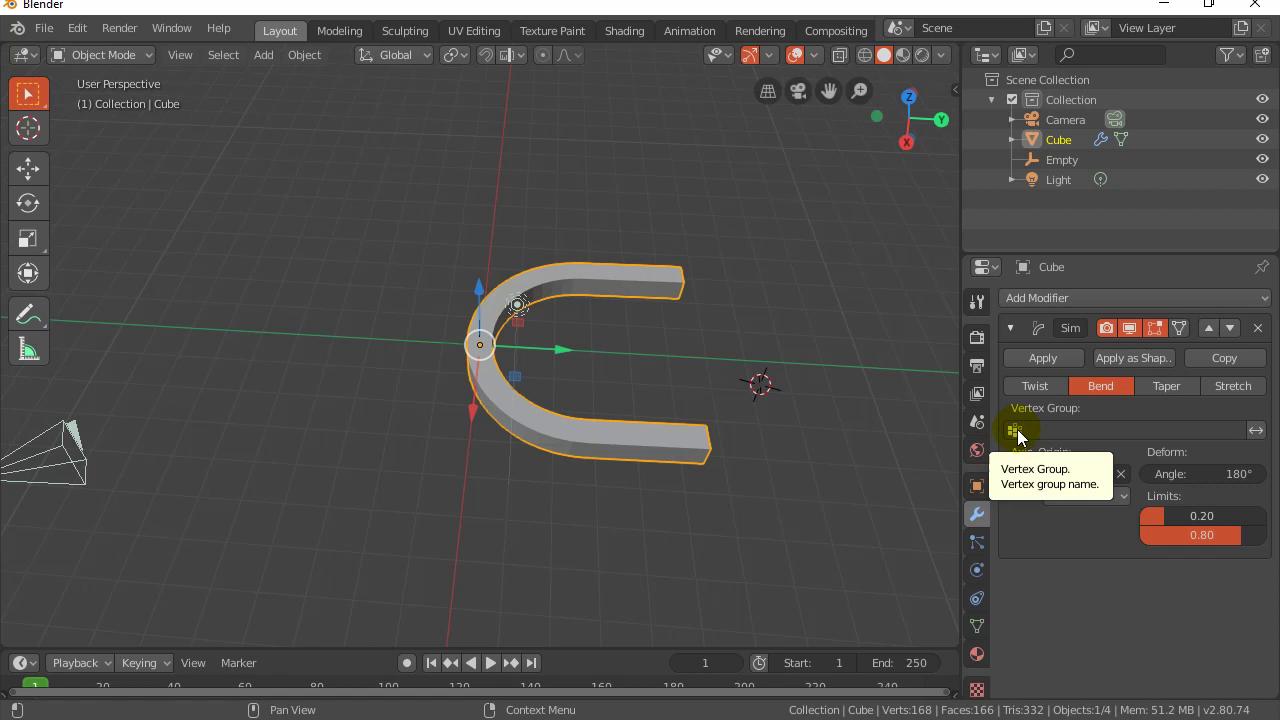
middle_drag(600, 508, 568, 521)
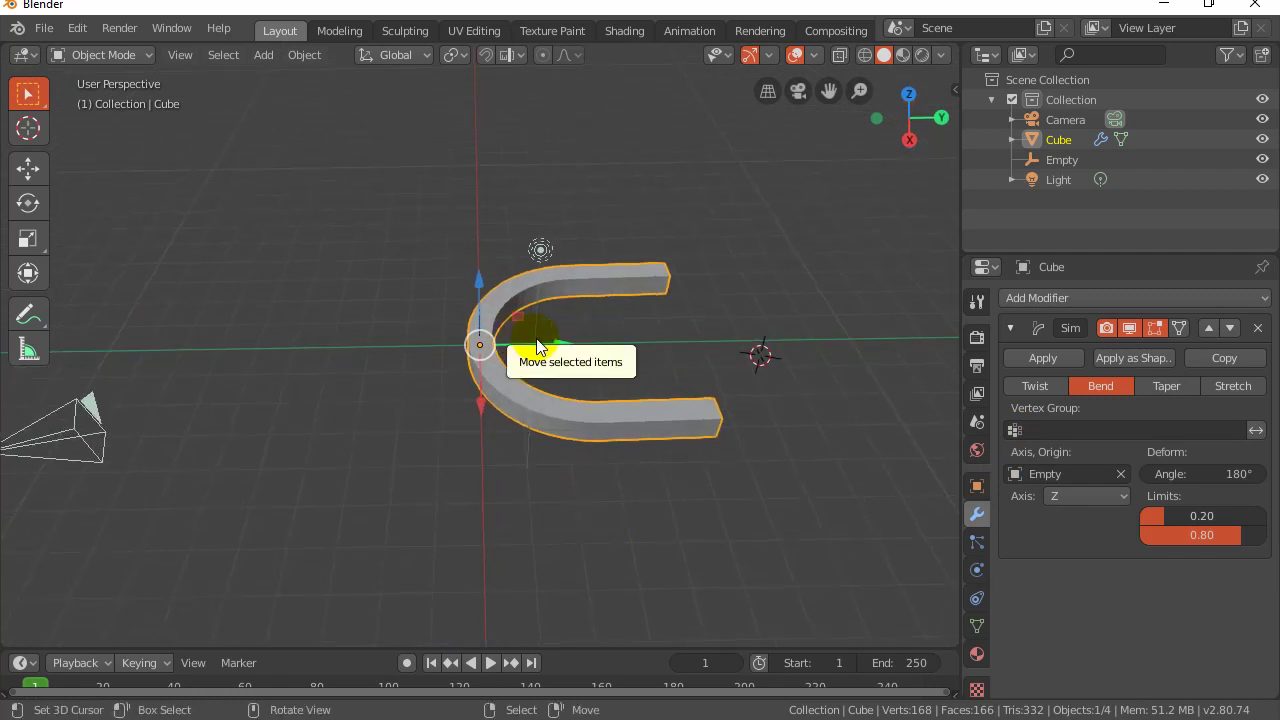
- Rotate the Empty around Z then Y to X 14.5°, Y -50.2°, Z -18.7°
click(1058, 160)
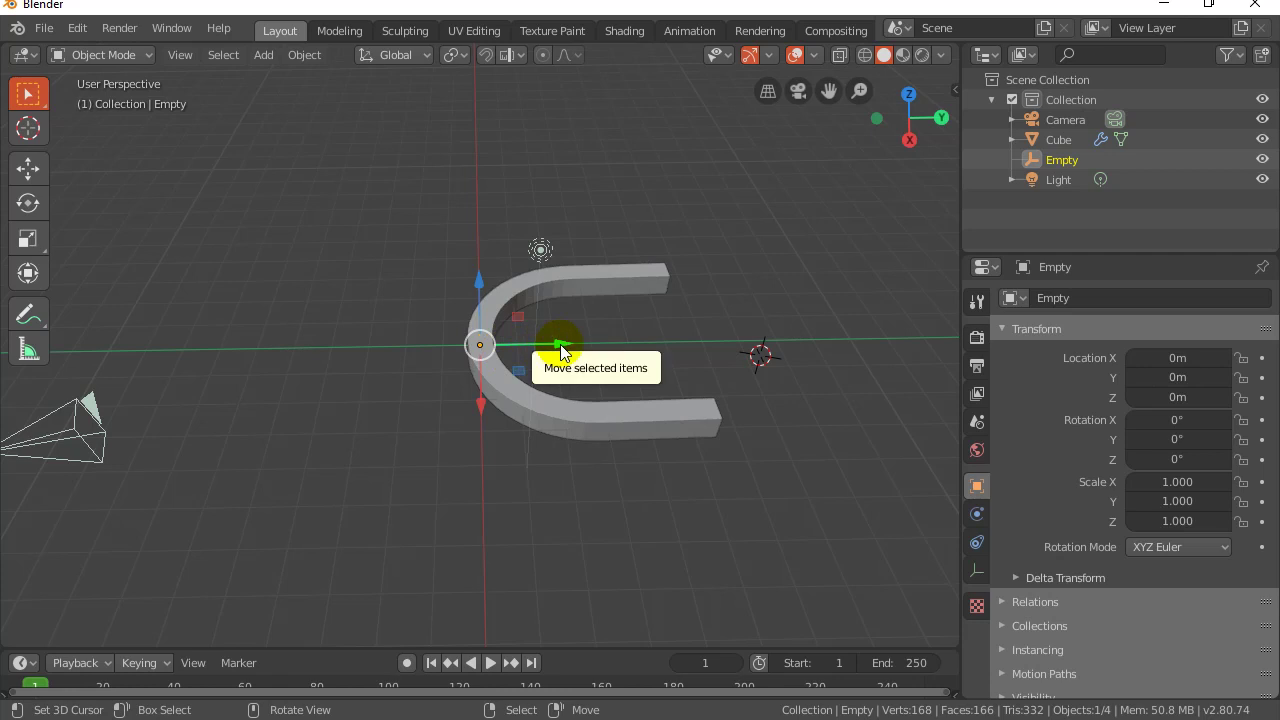
key(r)
key(z)
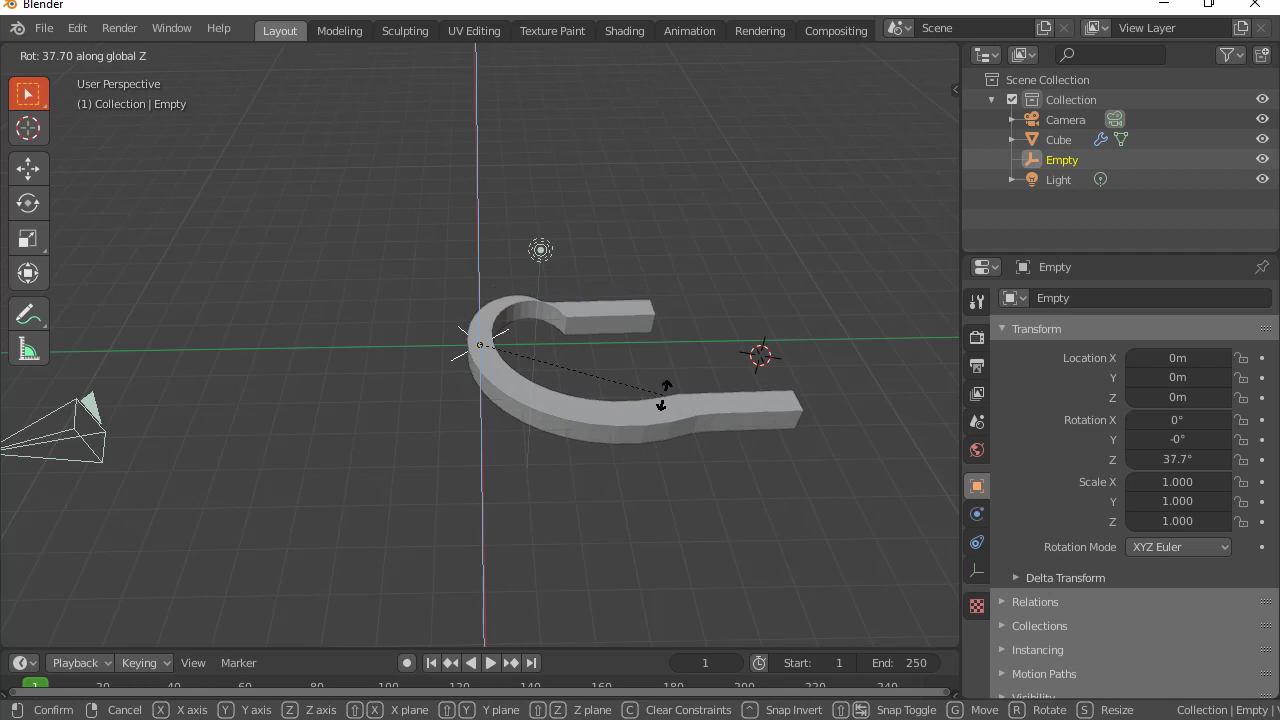
click(554, 505)
key(r)
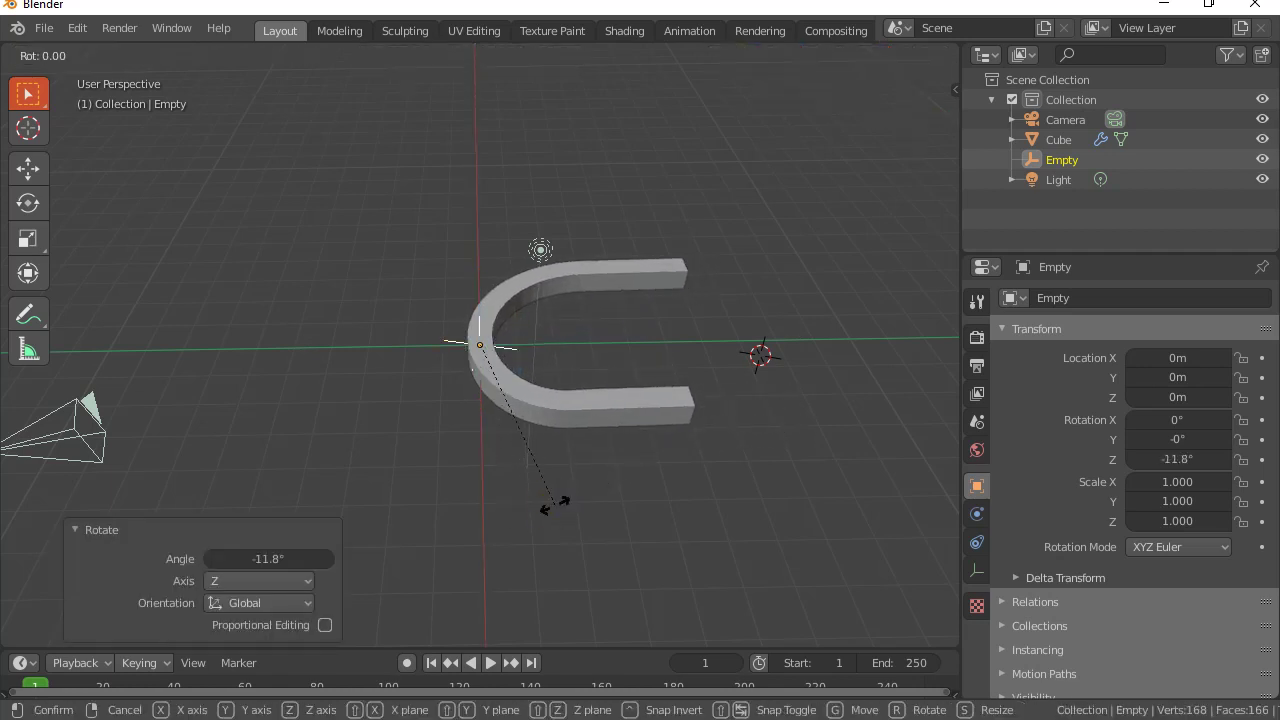
key(y)
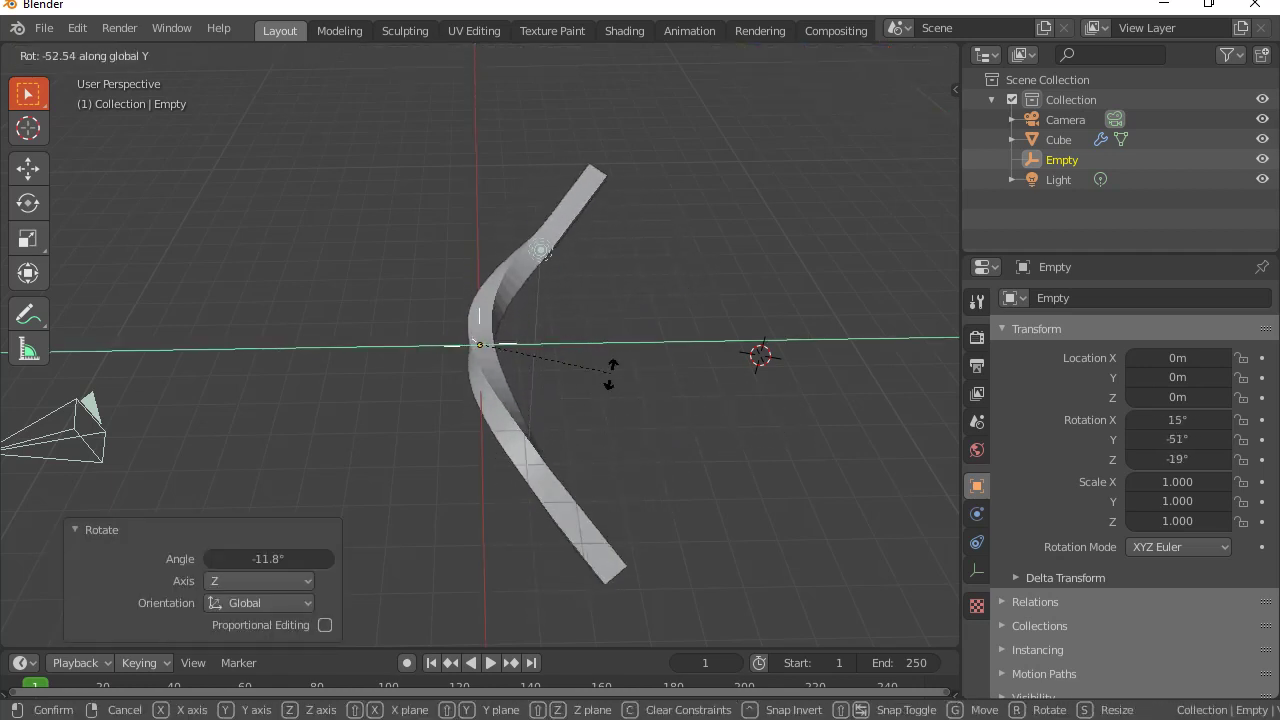
click(620, 385)
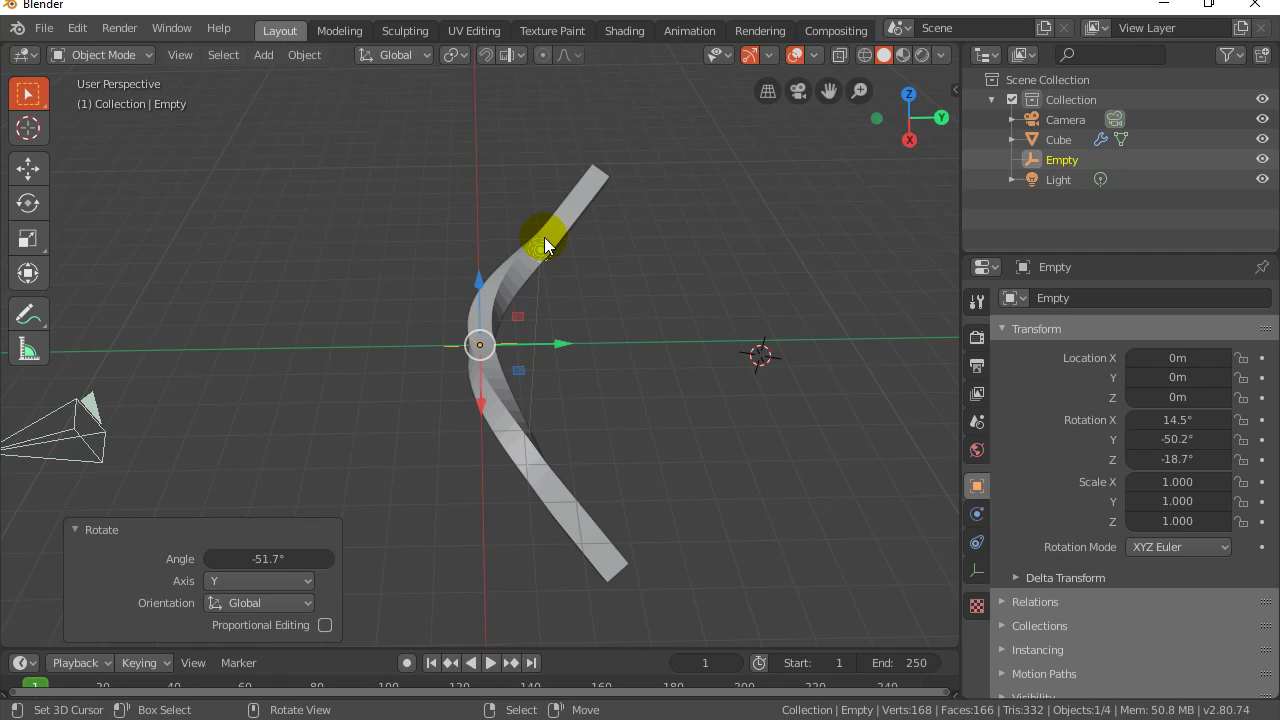
middle_drag(566, 294, 631, 330)
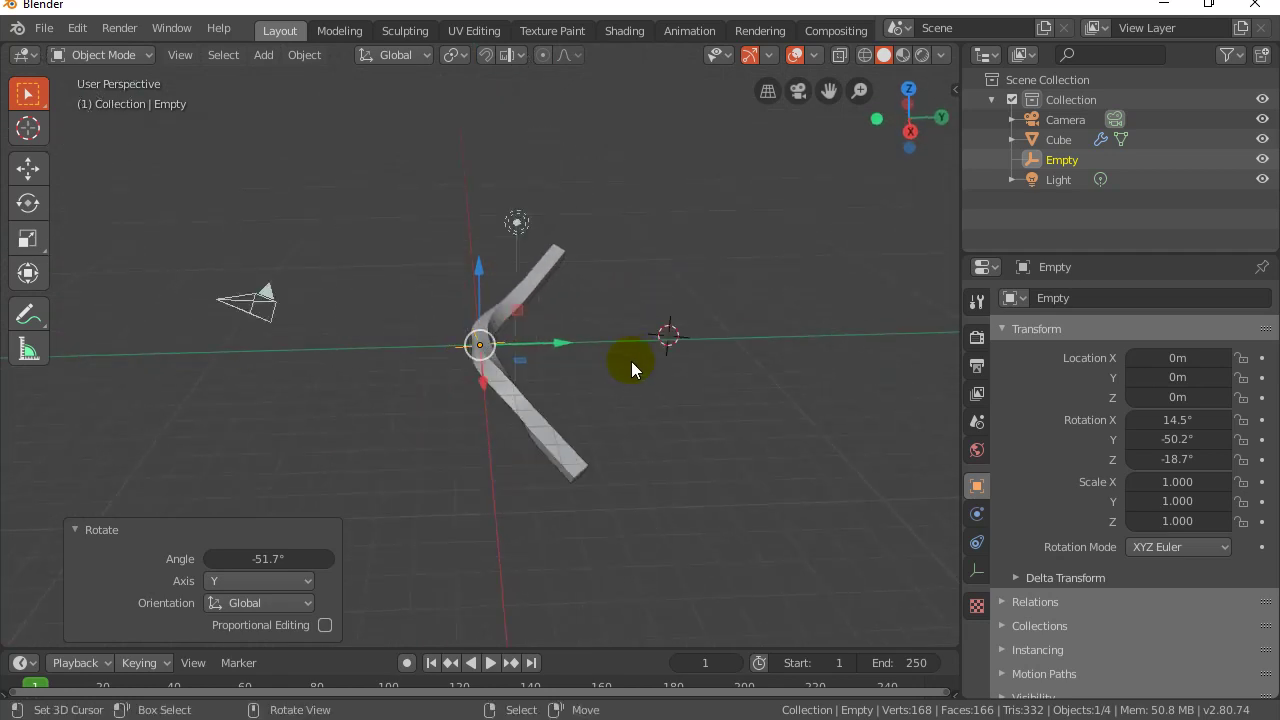
click(521, 405)
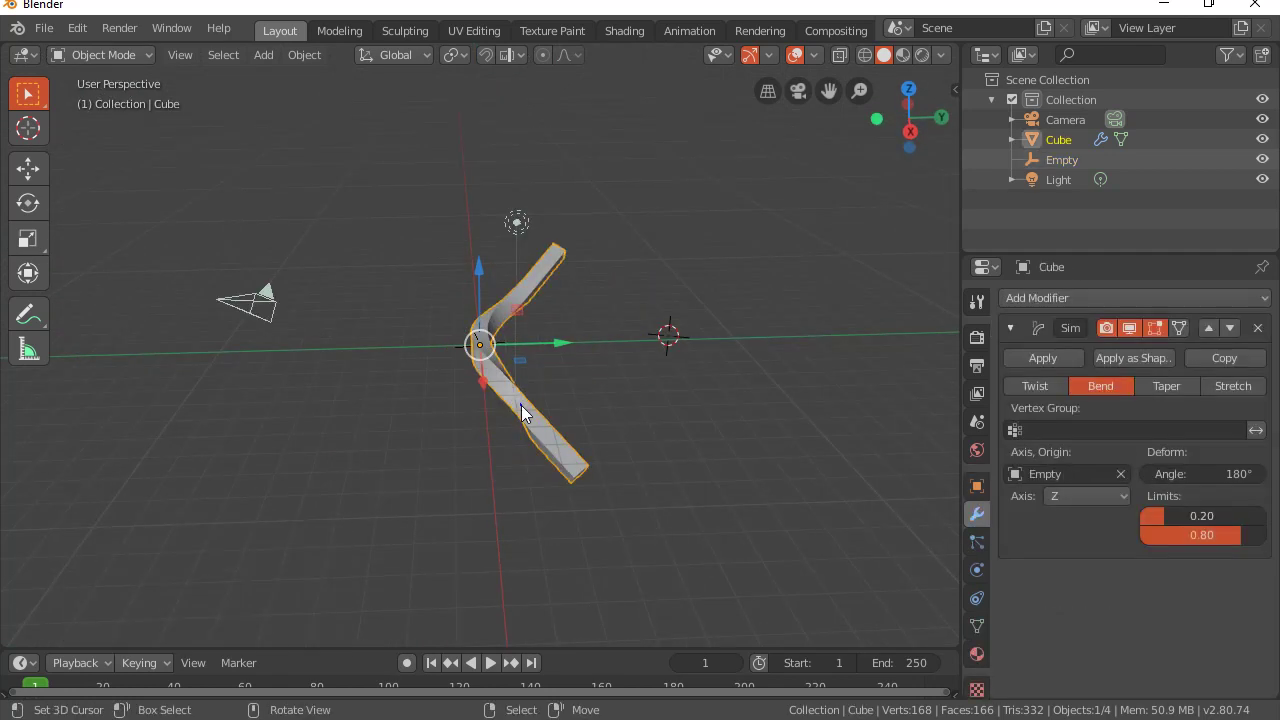
click(1036, 390)
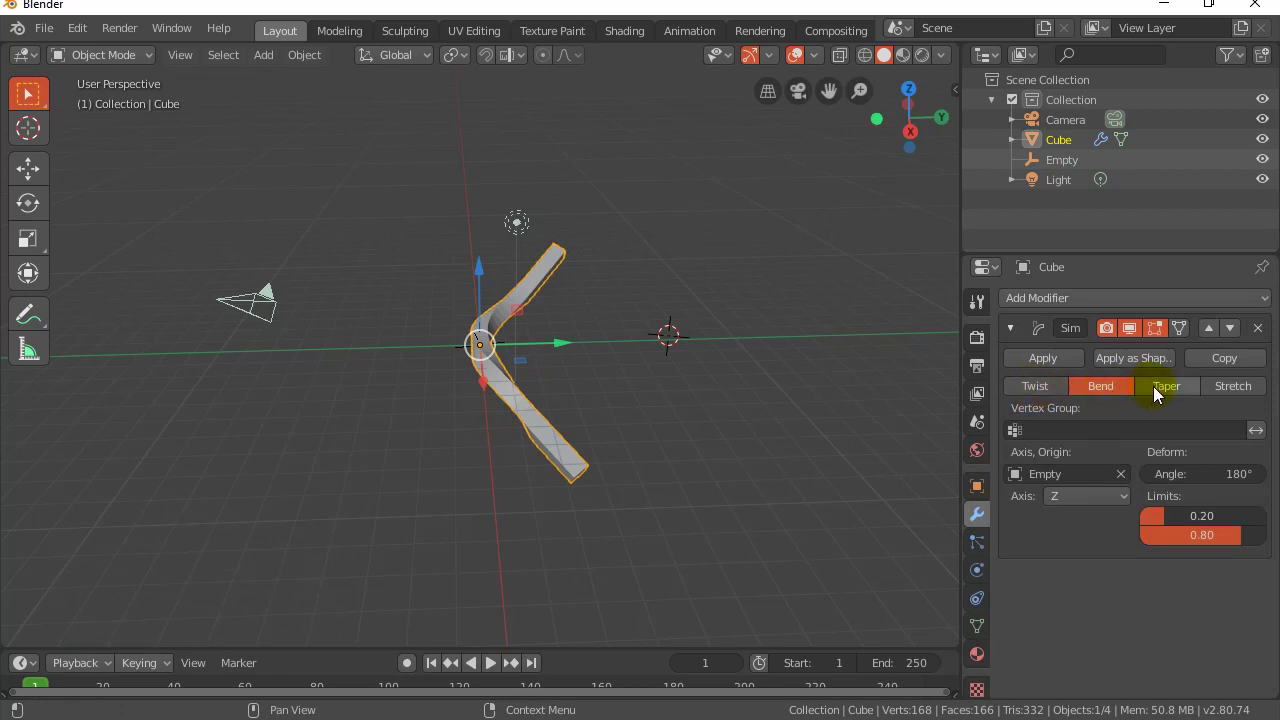